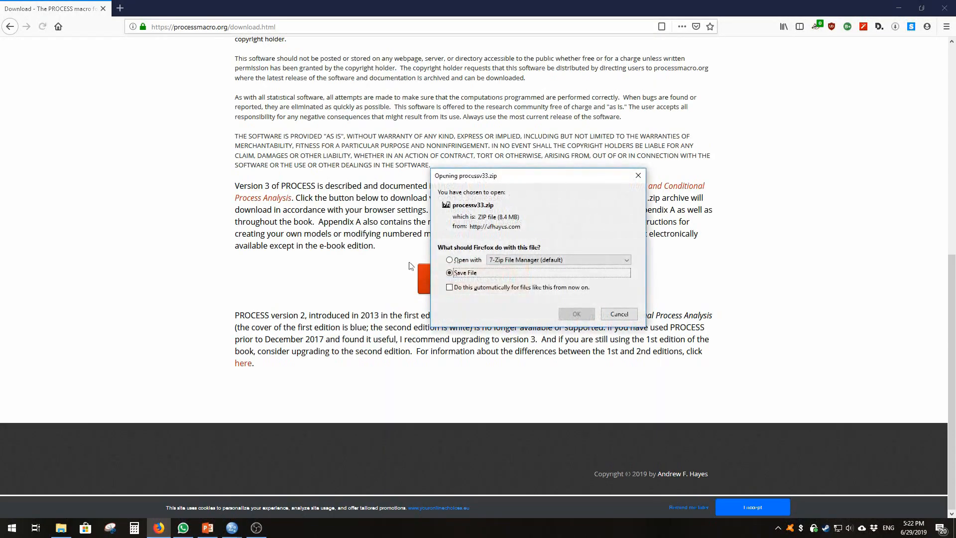
Save processv33.zip from the PROCESS download page and open the downloaded archive.
{"action": "left_click", "coordinate": [570, 315]}
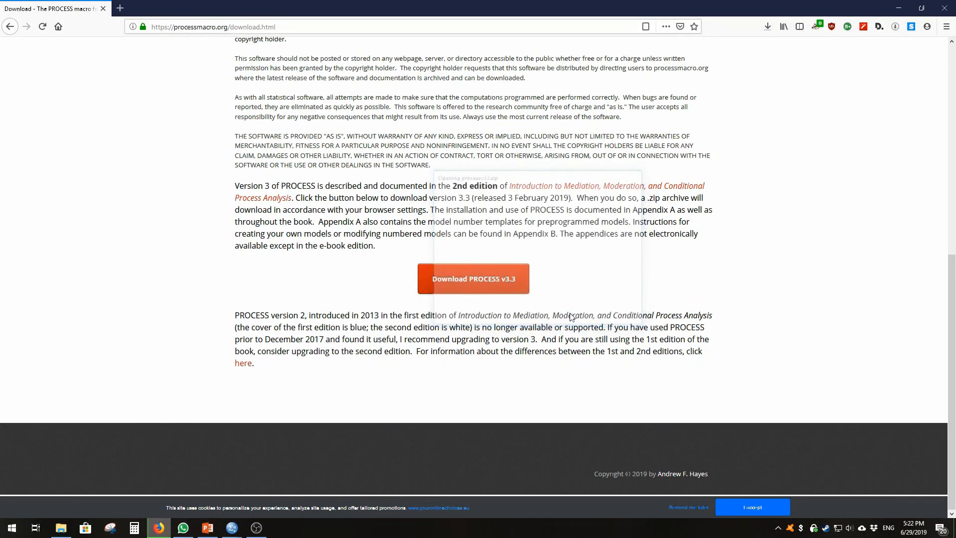
{"action": "left_click", "coordinate": [767, 27]}
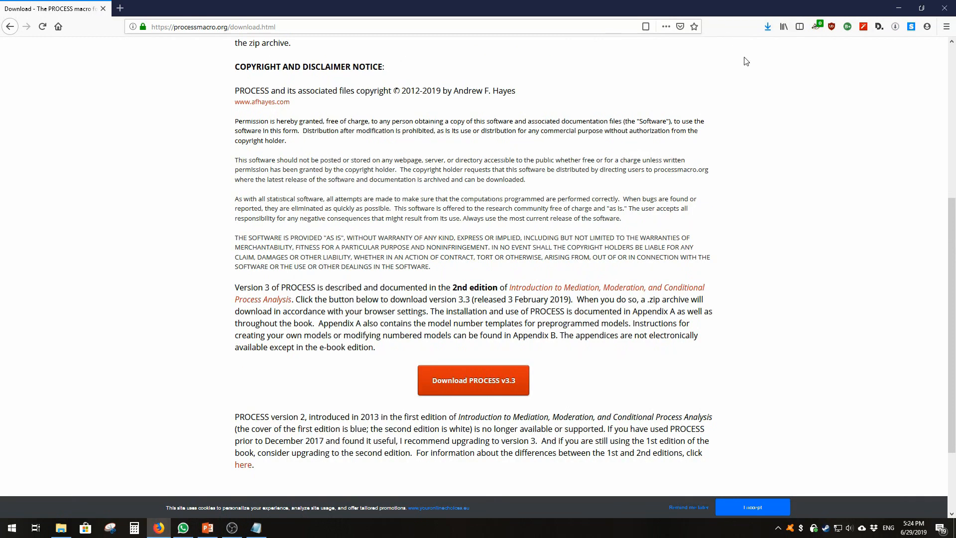
{"action": "left_click", "coordinate": [766, 27]}
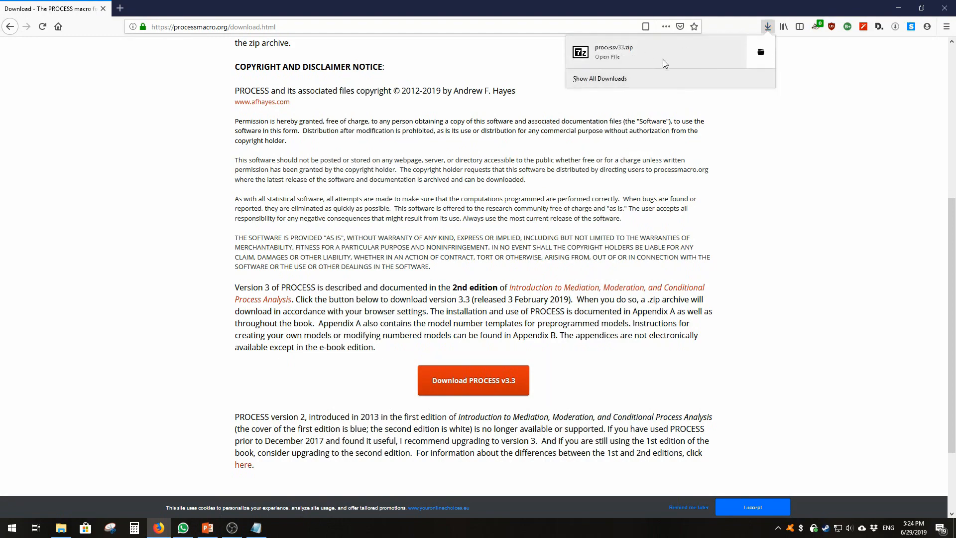
{"action": "left_click", "coordinate": [683, 58]}
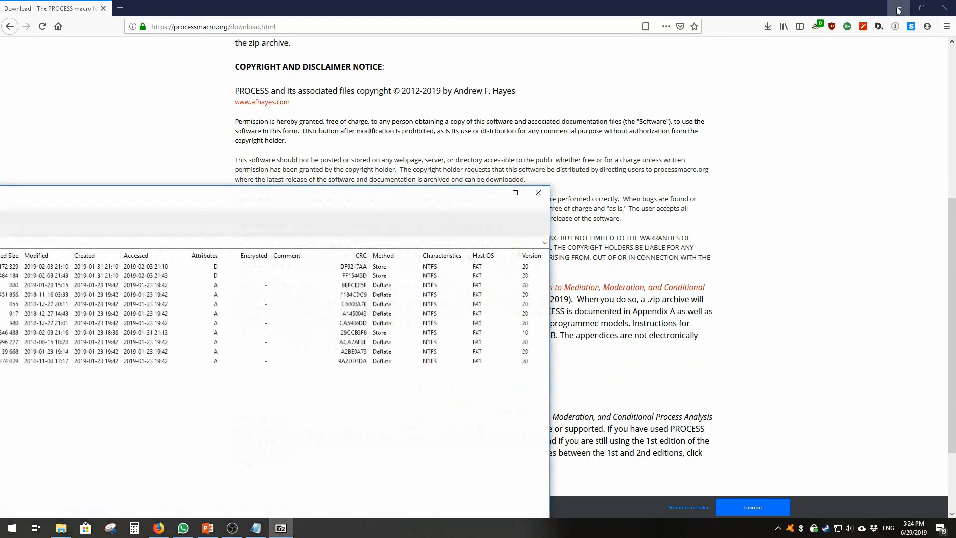
Minimize the browser, move the archive window aside and create a desktop folder named process.
{"action": "left_click", "coordinate": [899, 8]}
{"action": "left_click_drag", "start_coordinate": [415, 199], "coordinate": [592, 79]}
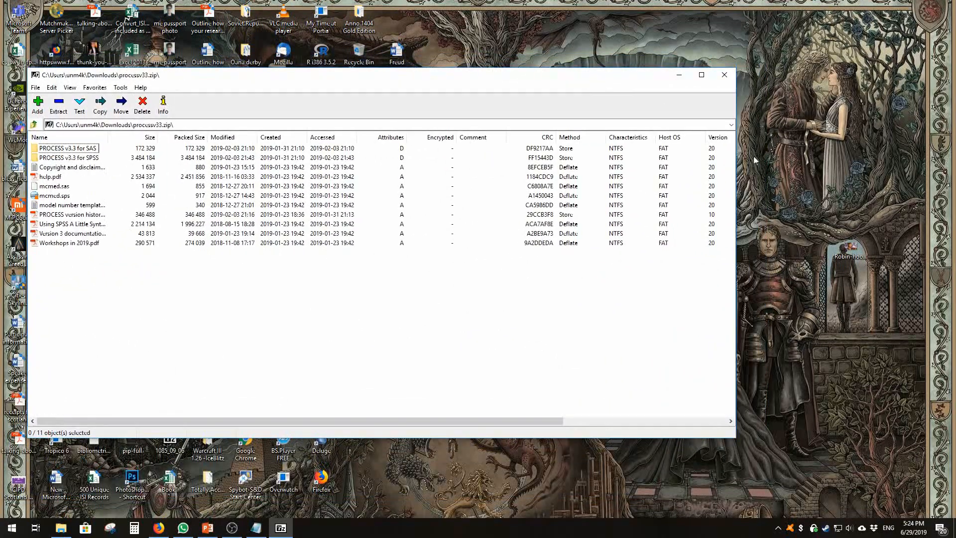
{"action": "right_click", "coordinate": [800, 210]}
{"action": "mouse_move", "coordinate": [822, 303]}
{"action": "left_click", "coordinate": [733, 304]}
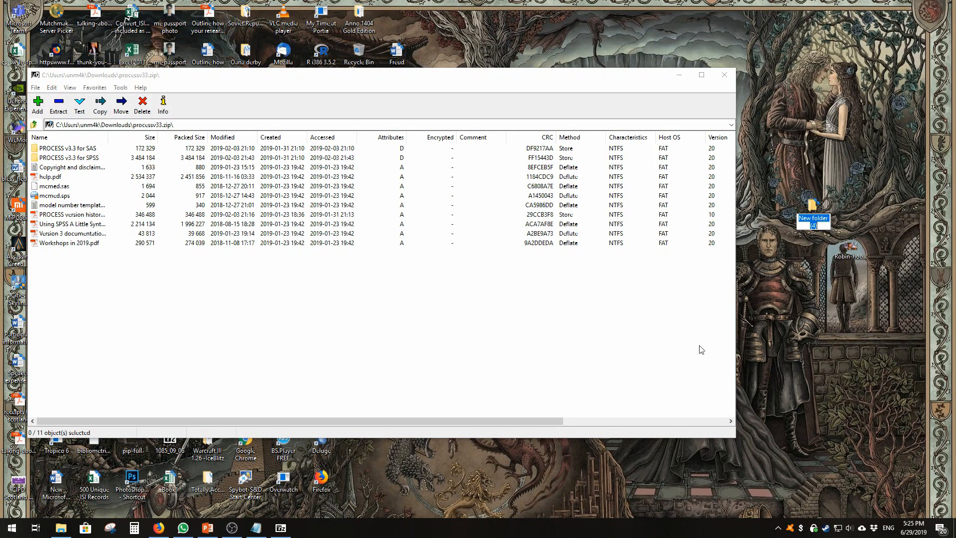
{"action": "type", "text": "process"}
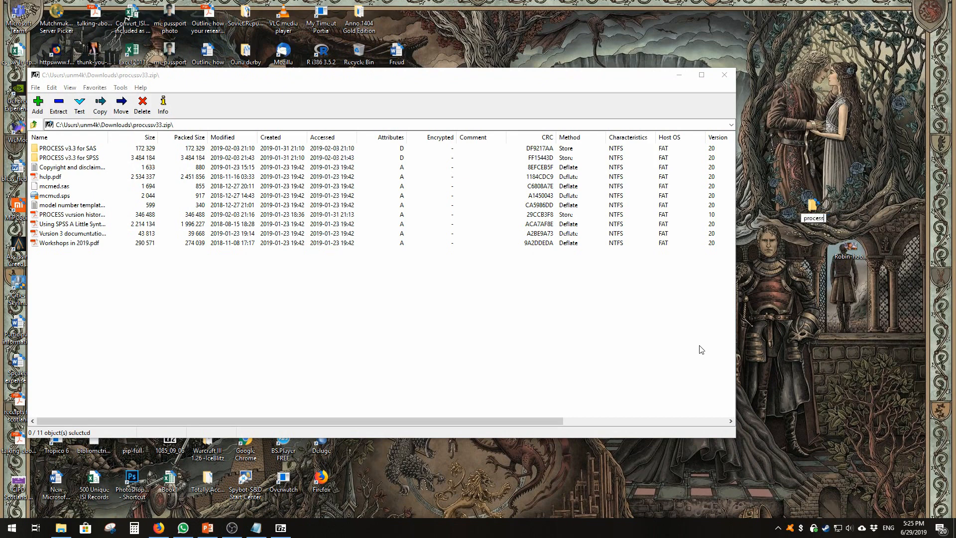
{"action": "key", "text": "Return"}
Extract all contents of the processv33.zip archive into the process folder on the desktop.
{"action": "left_click_drag", "start_coordinate": [186, 310], "coordinate": [71, 148]}
{"action": "left_click_drag", "start_coordinate": [124, 317], "coordinate": [37, 147]}
{"action": "left_click_drag", "start_coordinate": [69, 167], "coordinate": [811, 212]}
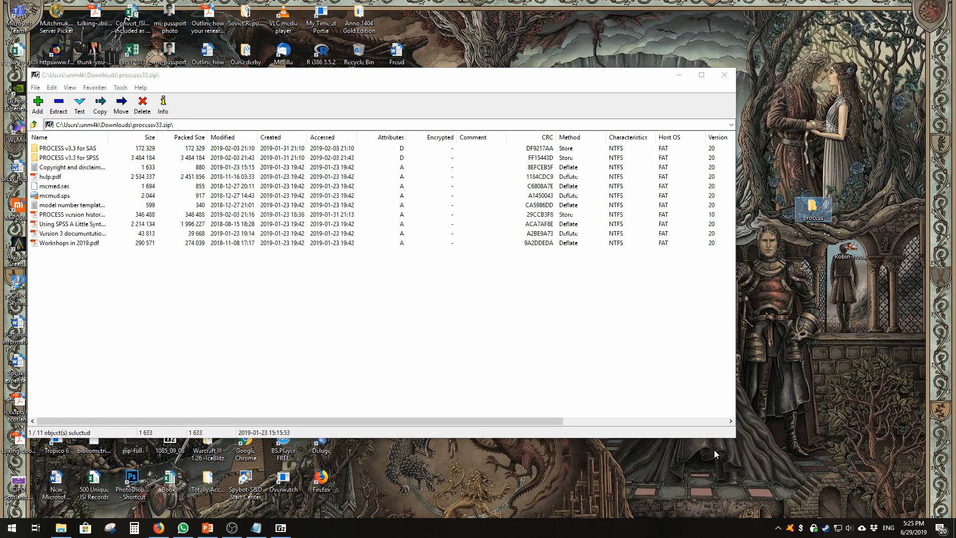
Open the process folder on the desktop and look over the extracted files.
{"action": "double_click", "coordinate": [812, 206]}
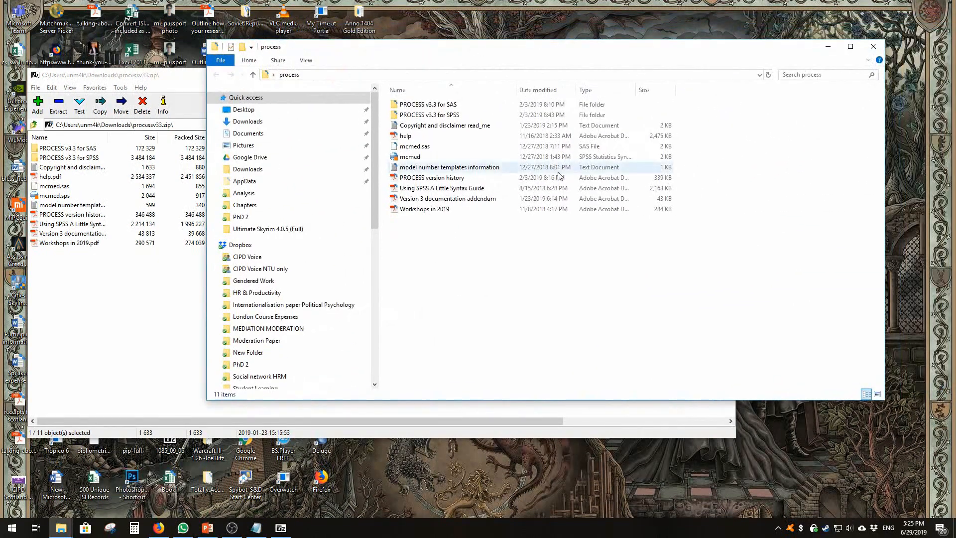
{"action": "left_click_drag", "start_coordinate": [613, 322], "coordinate": [396, 95]}
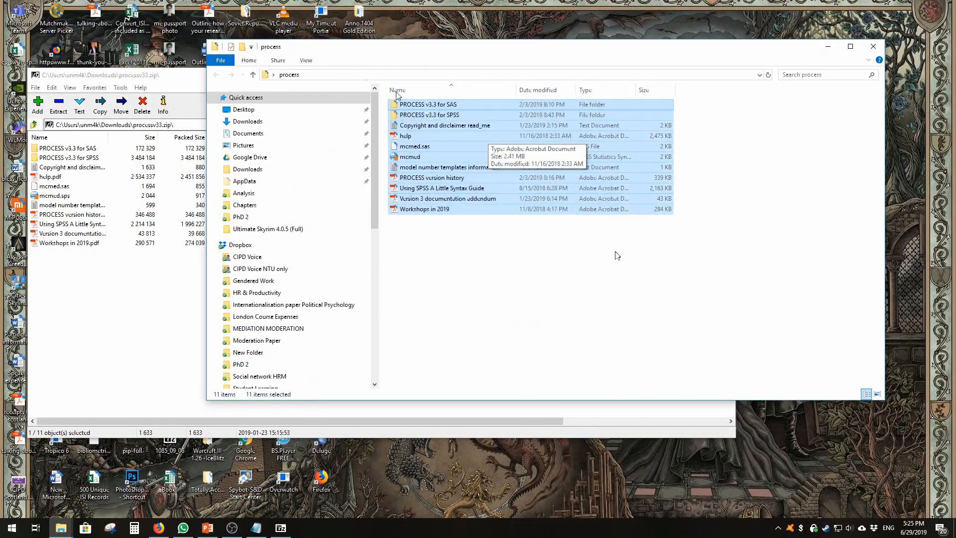
{"action": "left_click", "coordinate": [617, 257]}
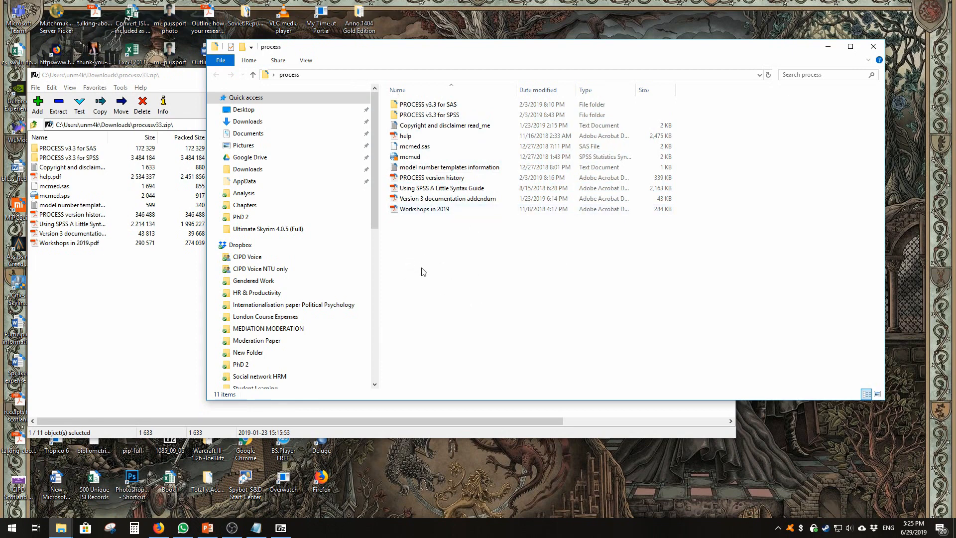
{"action": "left_click", "coordinate": [469, 189]}
{"action": "left_click", "coordinate": [472, 232]}
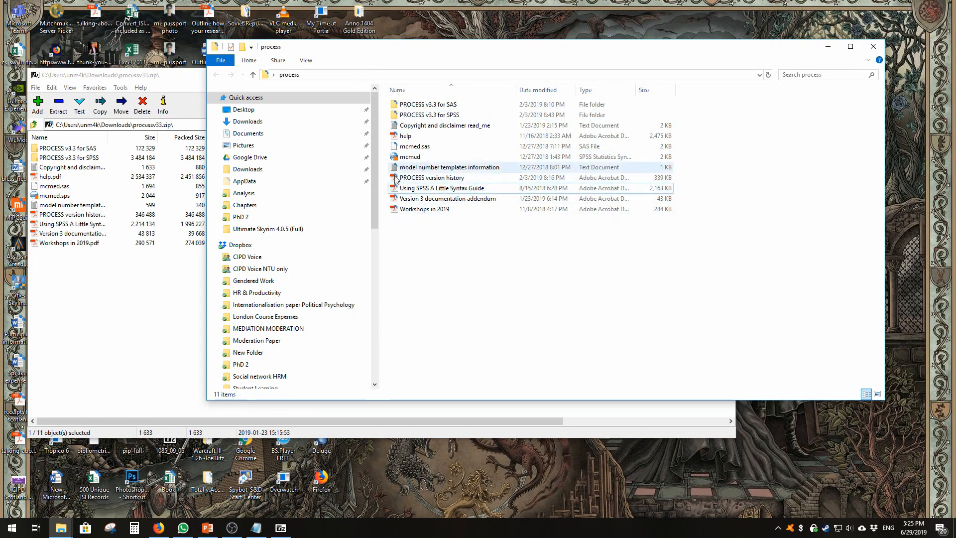
{"action": "left_click", "coordinate": [454, 179]}
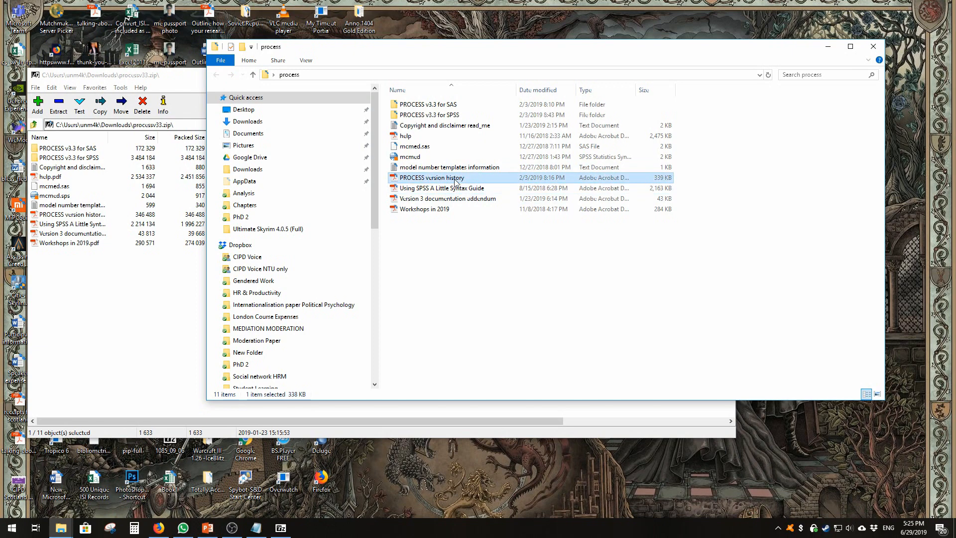
{"action": "left_click", "coordinate": [450, 273]}
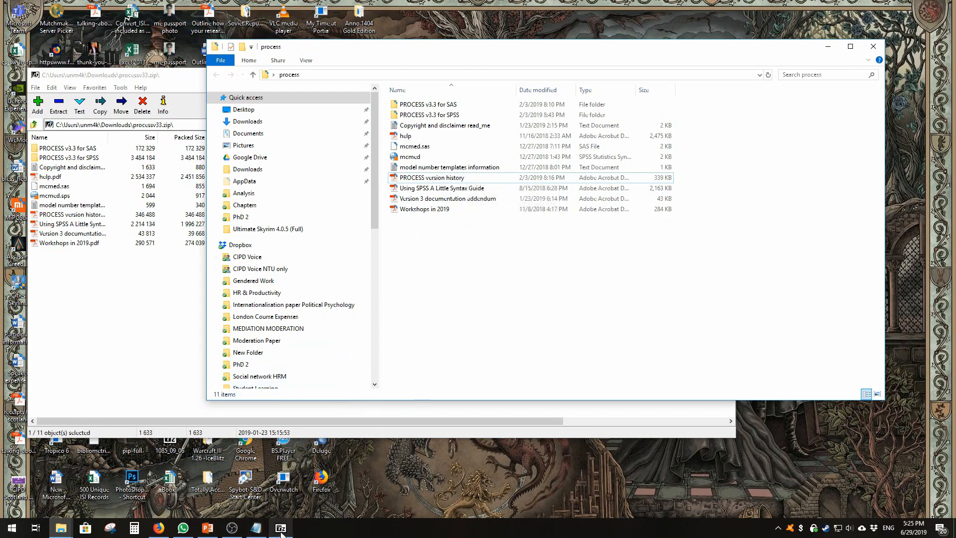
Launch SPSS Statistics.
{"action": "left_click", "coordinate": [8, 531]}
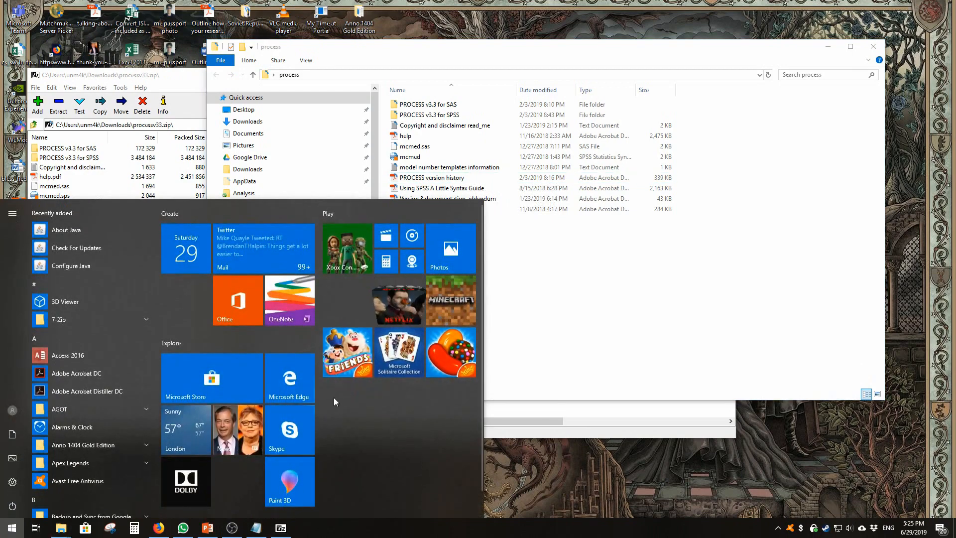
{"action": "type", "text": "spss"}
{"action": "key", "text": "Return"}
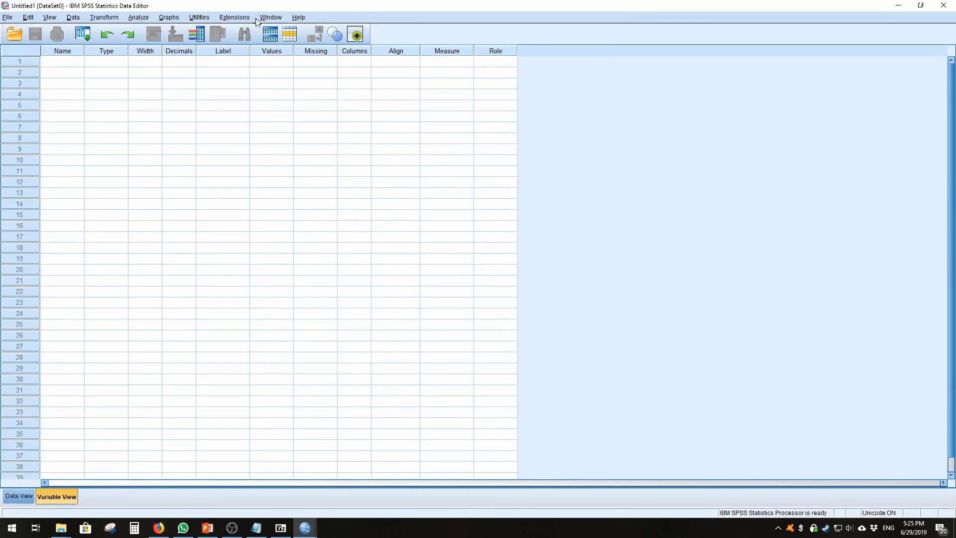
Start installing a custom dialog in compatibility mode and browse to the process folder on the desktop.
{"action": "left_click", "coordinate": [244, 18]}
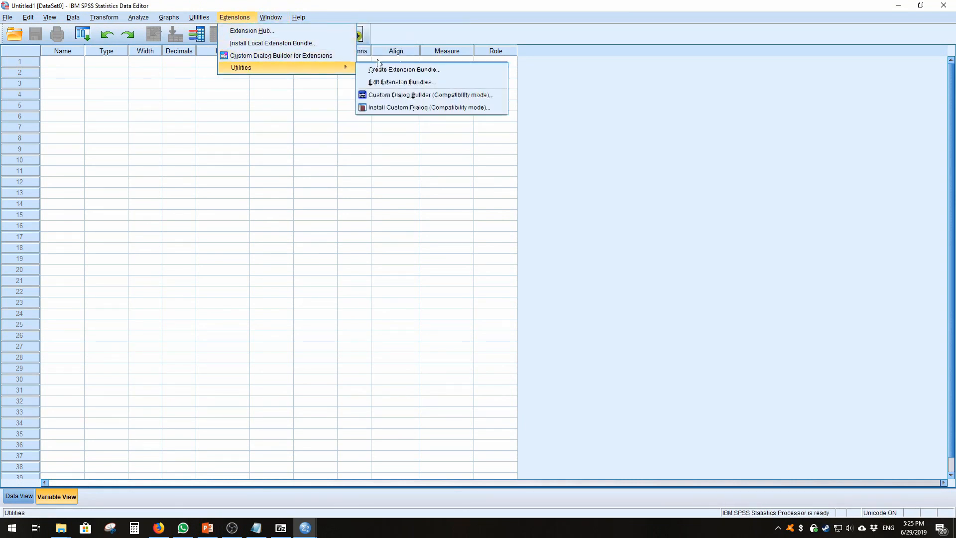
{"action": "mouse_move", "coordinate": [319, 67]}
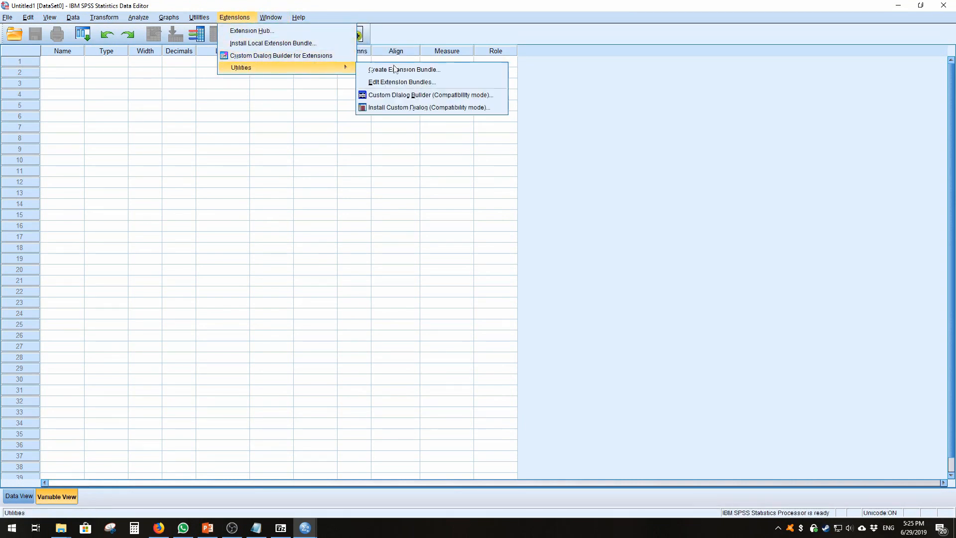
{"action": "left_click", "coordinate": [446, 111]}
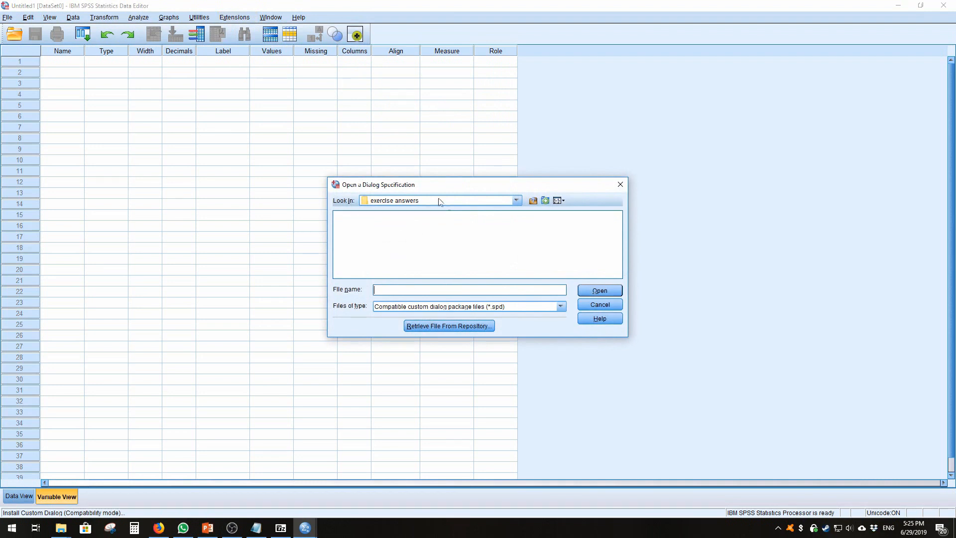
{"action": "left_click", "coordinate": [439, 200]}
{"action": "scroll", "coordinate": [438, 234], "scroll_direction": "up", "scroll_amount": 3}
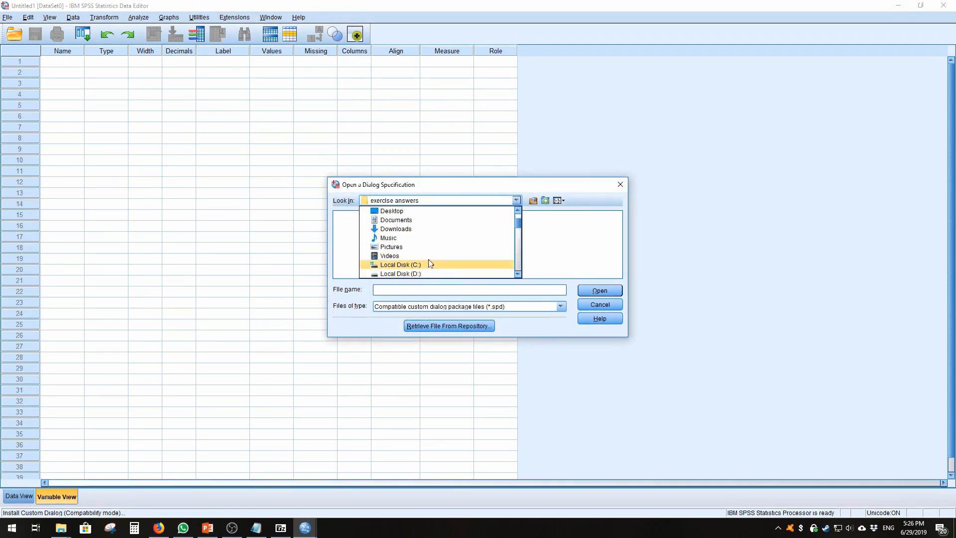
{"action": "scroll", "coordinate": [430, 262], "scroll_direction": "up", "scroll_amount": 3}
{"action": "left_click", "coordinate": [431, 238]}
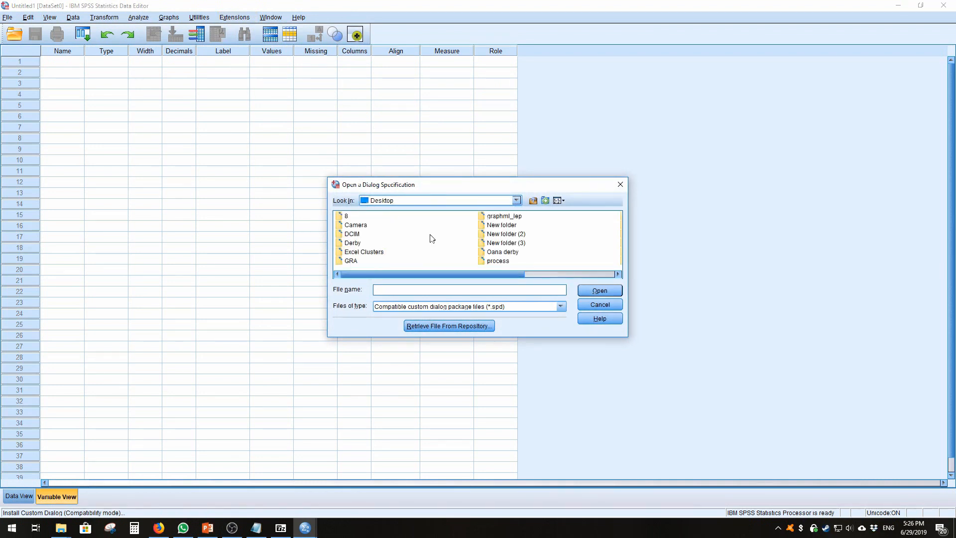
{"action": "mouse_move", "coordinate": [474, 272]}
{"action": "left_mouse_down"}
{"action": "mouse_move", "coordinate": [528, 272]}
{"action": "mouse_move", "coordinate": [478, 268]}
{"action": "left_mouse_up"}
{"action": "double_click", "coordinate": [498, 261]}
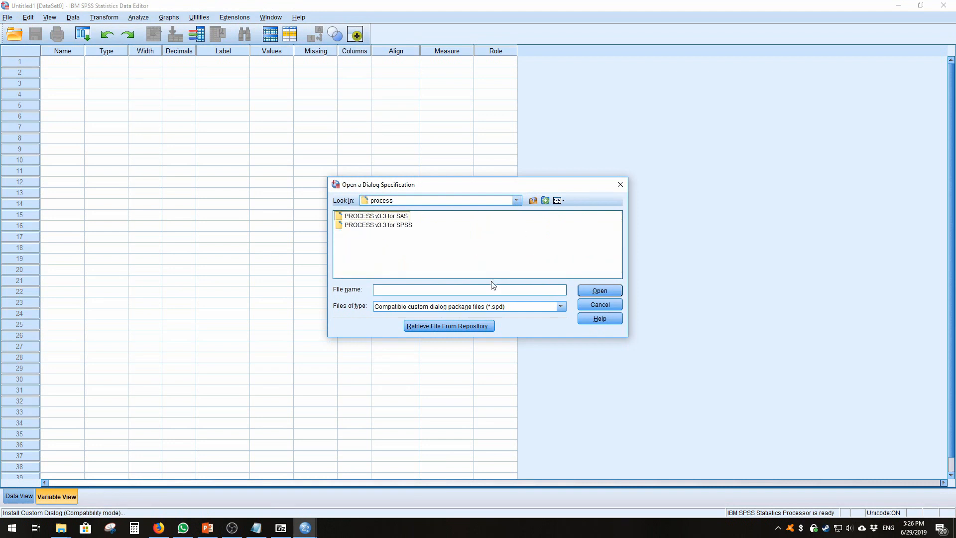
Install process.spd from the Custom dialog builder file folder inside PROCESS v3.3 for SPSS.
{"action": "double_click", "coordinate": [391, 225]}
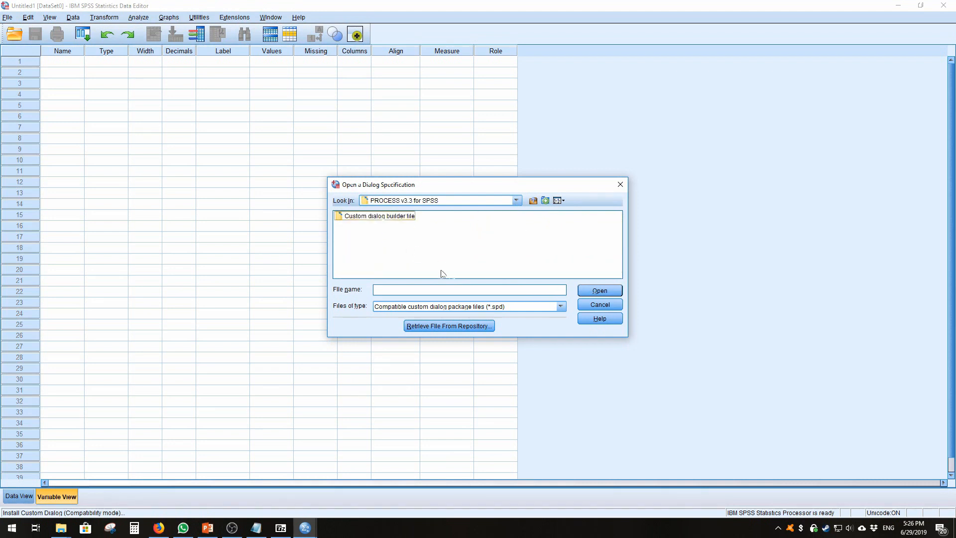
{"action": "double_click", "coordinate": [387, 219]}
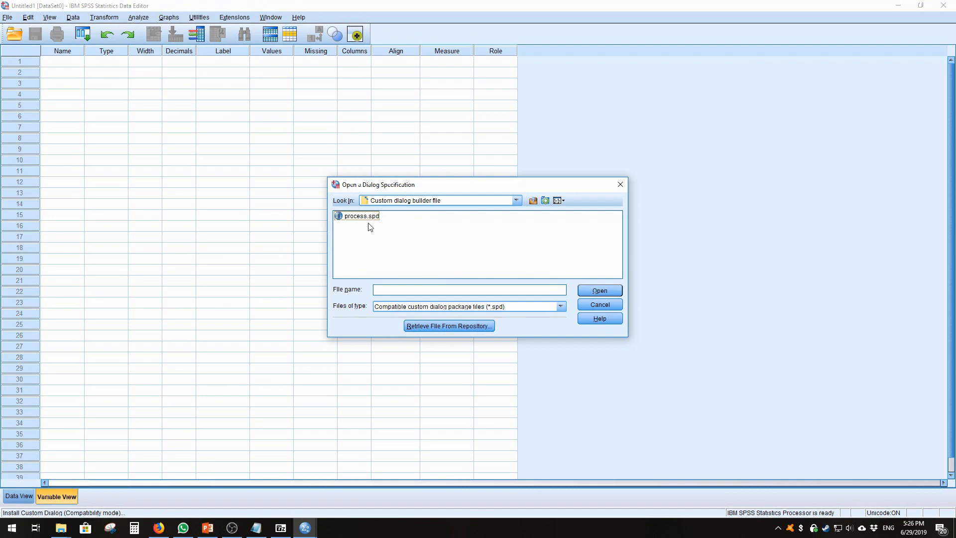
{"action": "double_click", "coordinate": [369, 218]}
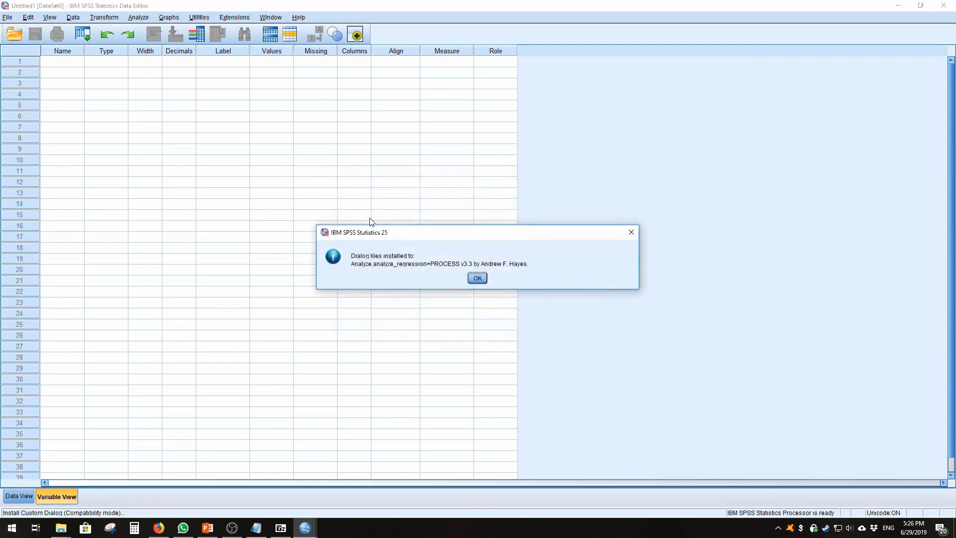
{"action": "left_click_drag", "start_coordinate": [399, 235], "coordinate": [370, 227]}
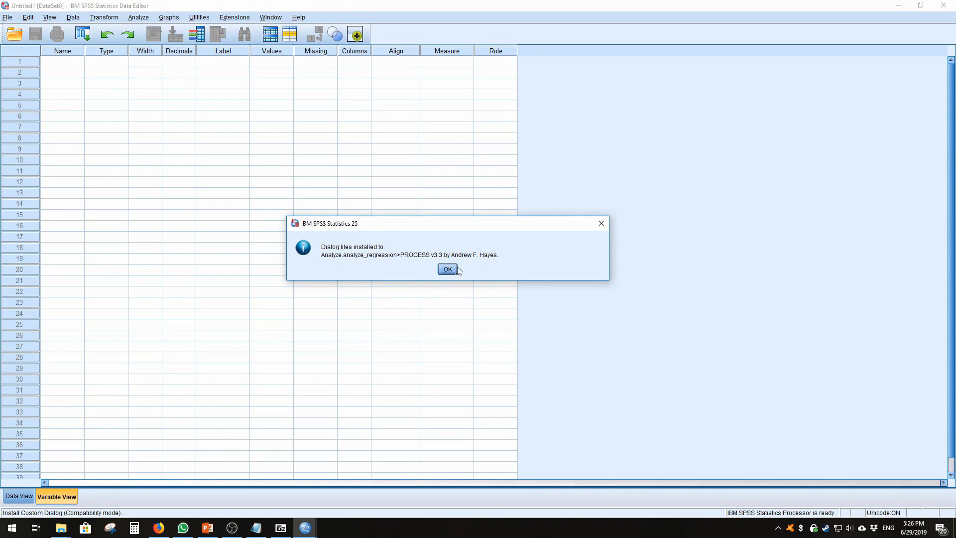
{"action": "left_click", "coordinate": [447, 270]}
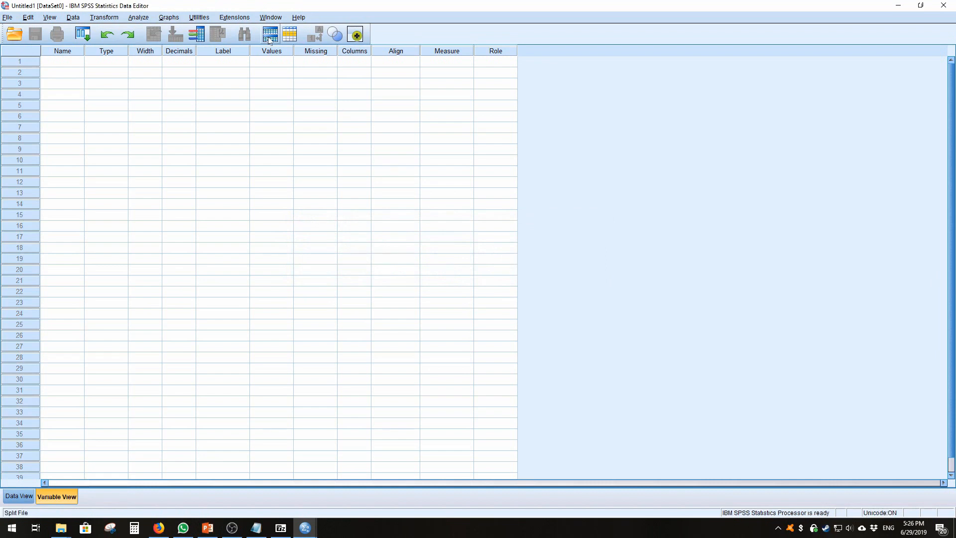
Check the list of regression analyses for the PROCESS v3.3 entry.
{"action": "left_click", "coordinate": [138, 17]}
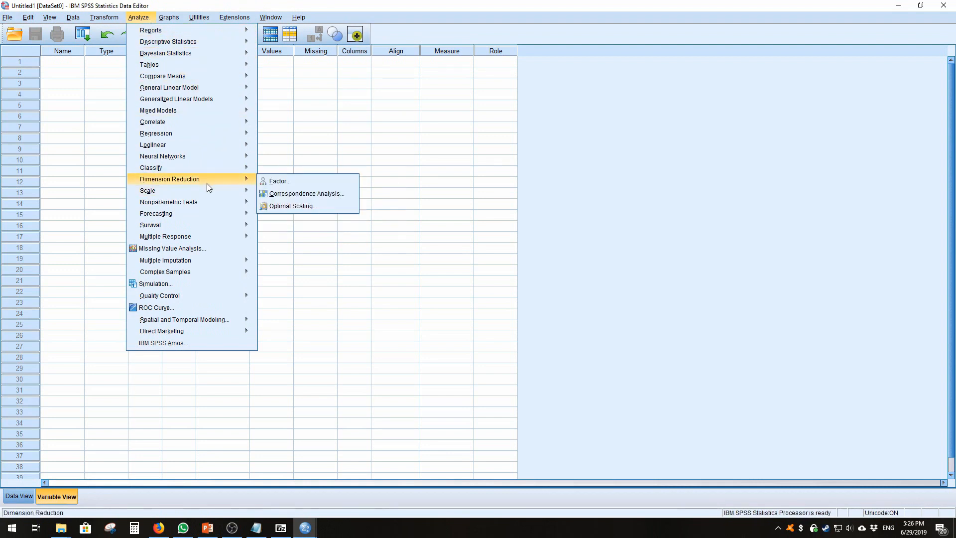
{"action": "mouse_move", "coordinate": [208, 131]}
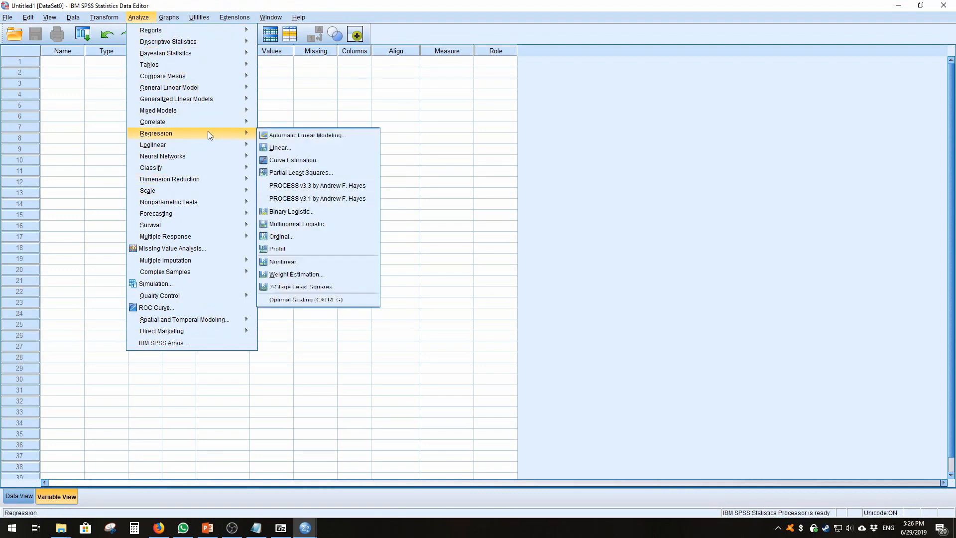
{"action": "left_click", "coordinate": [331, 196]}
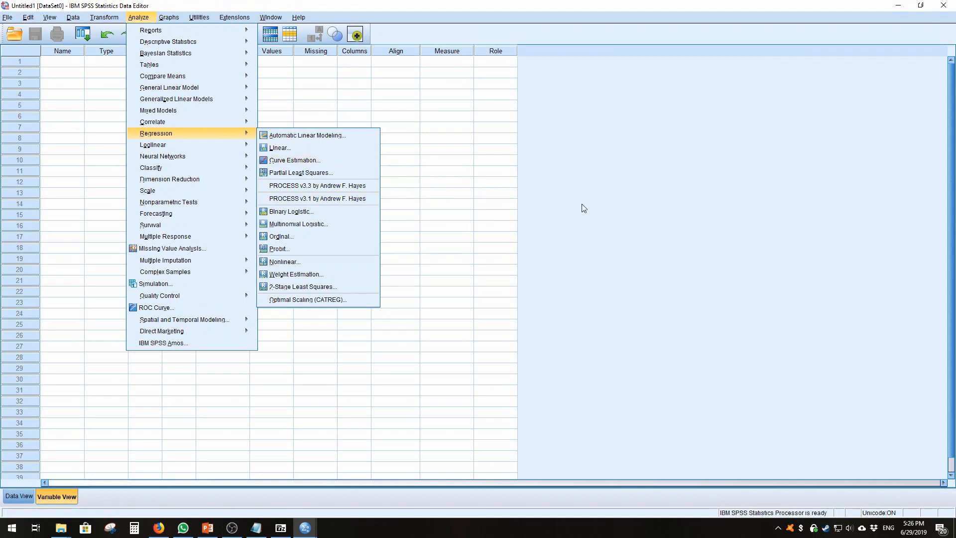
{"action": "left_click", "coordinate": [556, 218]}
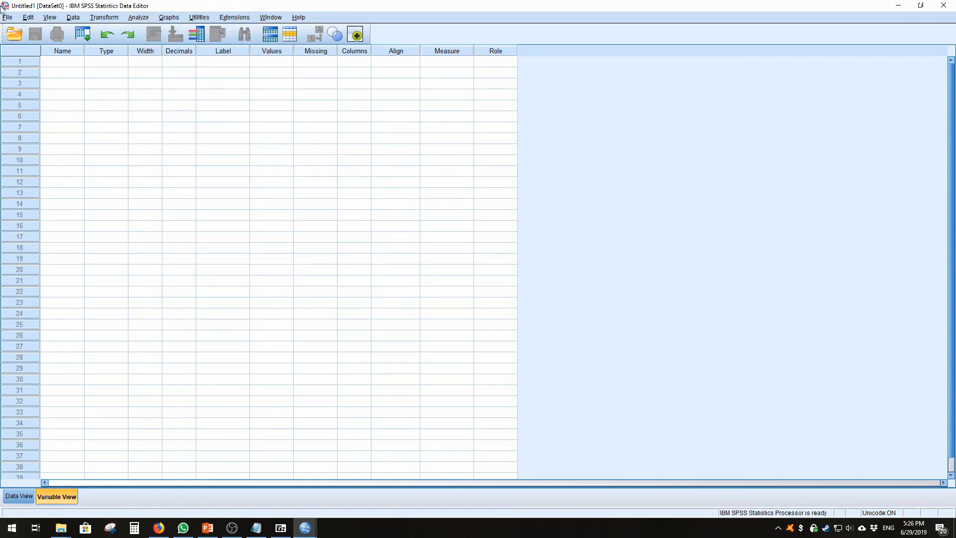
Open the office.sav dataset from the data folder and display its cases in Data View.
{"action": "left_click", "coordinate": [8, 18]}
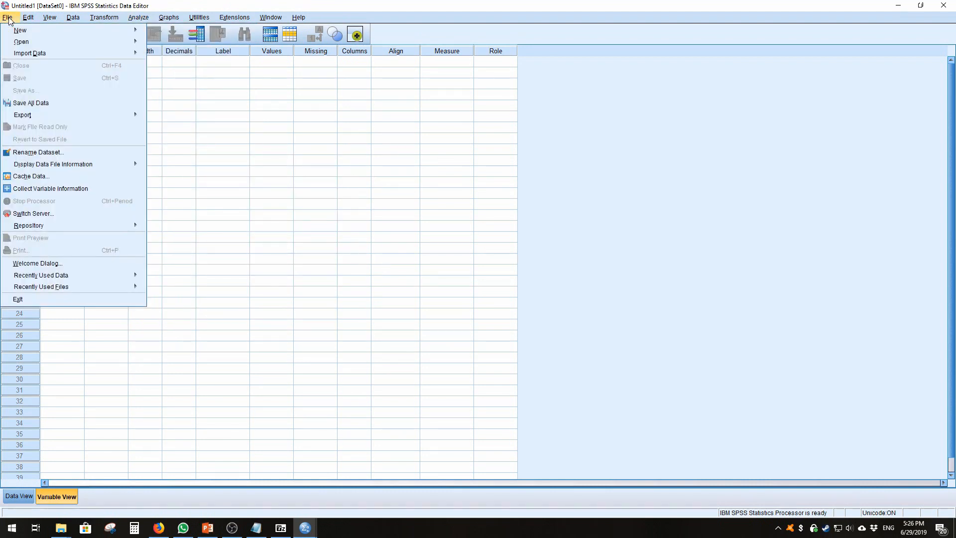
{"action": "mouse_move", "coordinate": [22, 41]}
{"action": "left_click", "coordinate": [161, 39]}
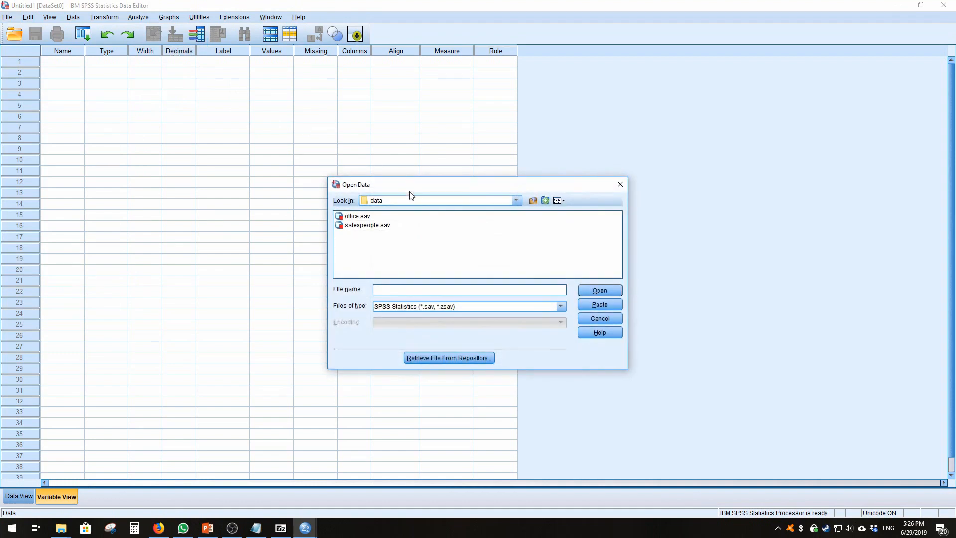
{"action": "double_click", "coordinate": [361, 216]}
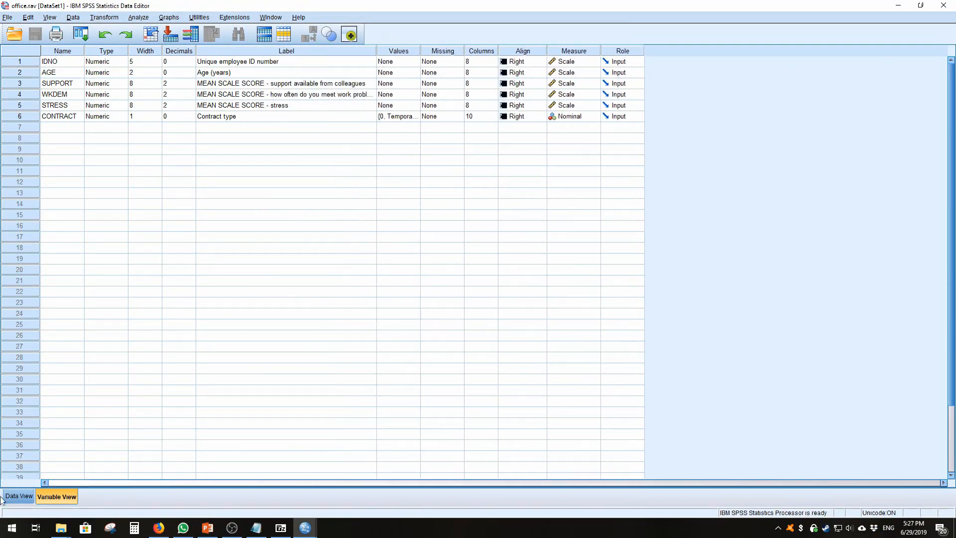
{"action": "left_click", "coordinate": [19, 496]}
{"action": "mouse_move", "coordinate": [950, 94]}
{"action": "left_mouse_down"}
{"action": "mouse_move", "coordinate": [952, 443]}
{"action": "mouse_move", "coordinate": [950, 95]}
{"action": "left_mouse_up"}
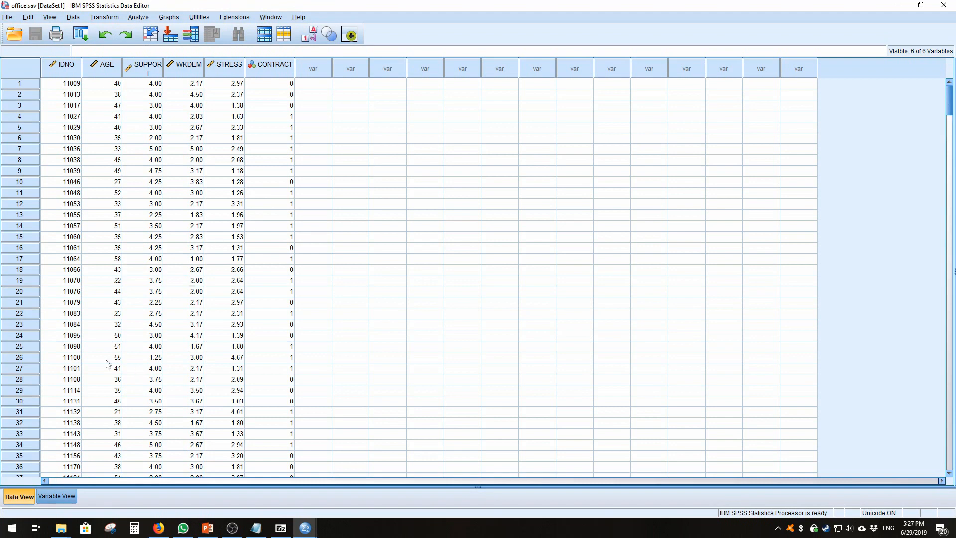
Switch to Variable View and examine the labels and measurement levels of the AGE and SUPPORT variables.
{"action": "left_click", "coordinate": [53, 496]}
{"action": "left_click", "coordinate": [75, 52]}
{"action": "left_click", "coordinate": [66, 73]}
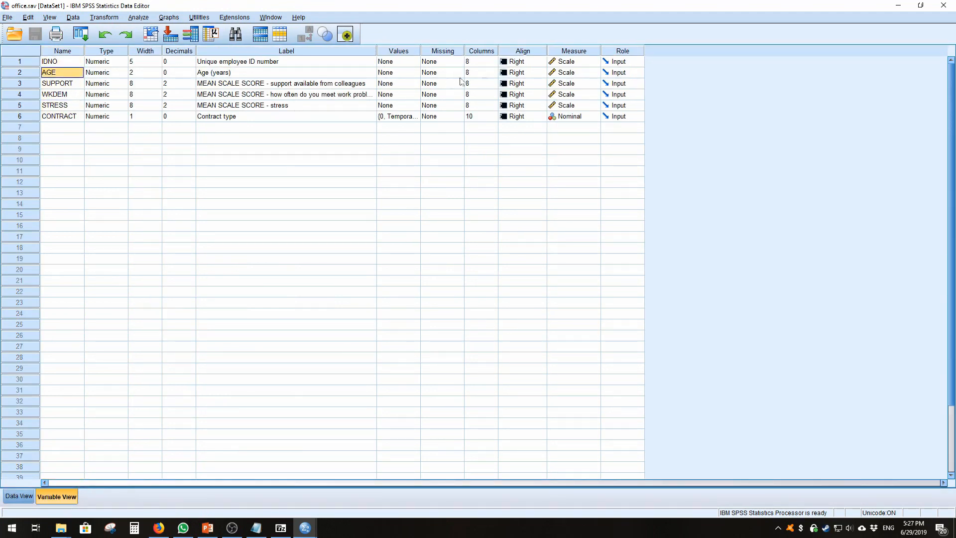
{"action": "left_click", "coordinate": [568, 73]}
{"action": "left_click", "coordinate": [59, 83]}
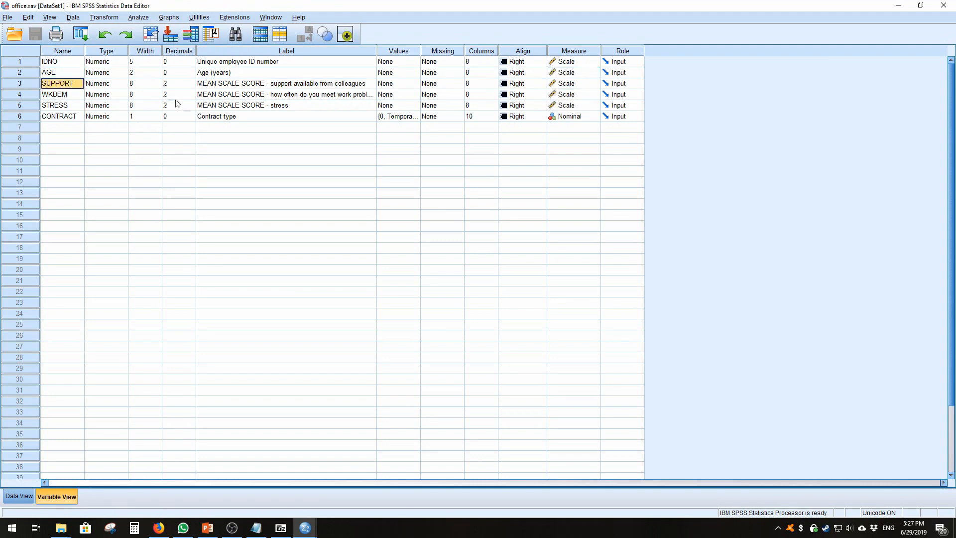
{"action": "left_click", "coordinate": [309, 88]}
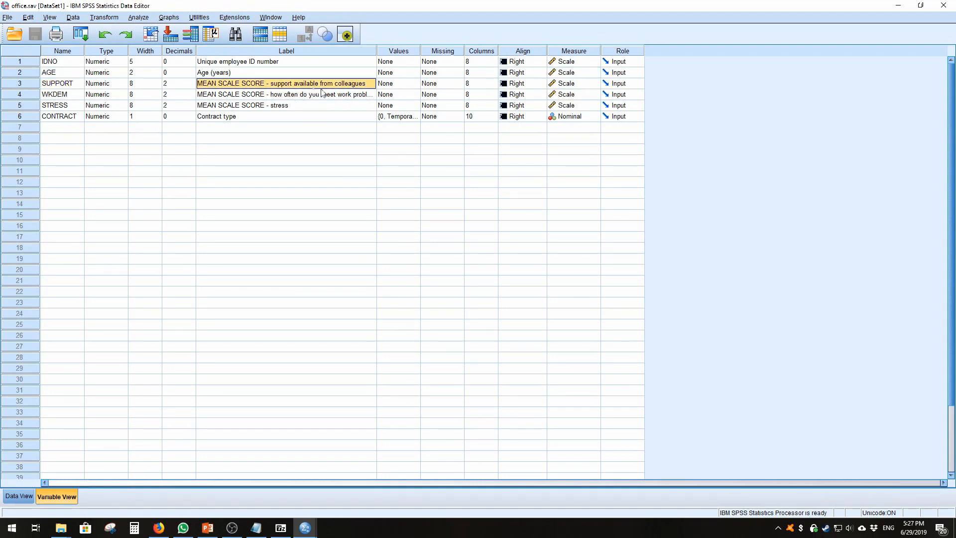
{"action": "left_click", "coordinate": [556, 84]}
{"action": "left_click", "coordinate": [485, 151]}
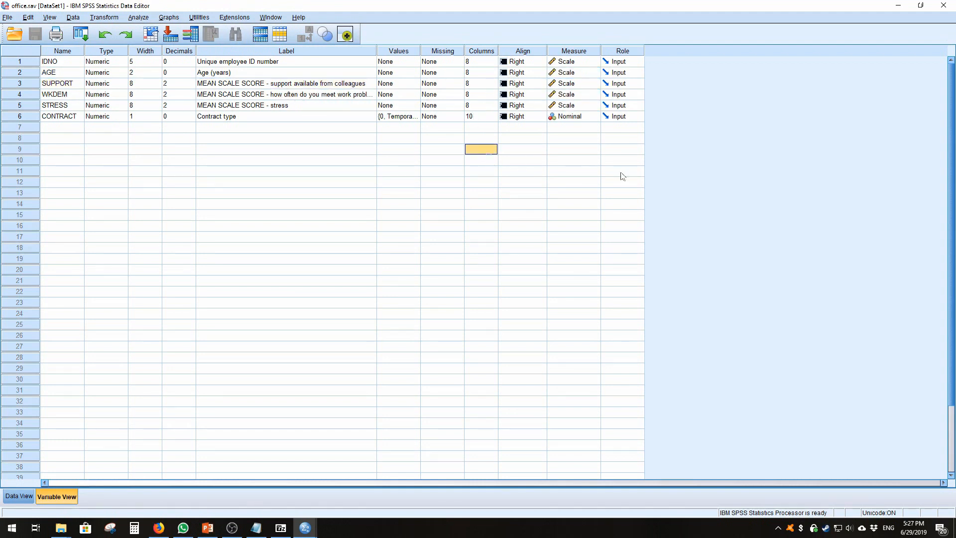
Widen the Label column to read the full WKDEM label, and examine the label of the STRESS variable.
{"action": "left_click", "coordinate": [57, 95]}
{"action": "left_click_drag", "start_coordinate": [376, 50], "coordinate": [429, 51]}
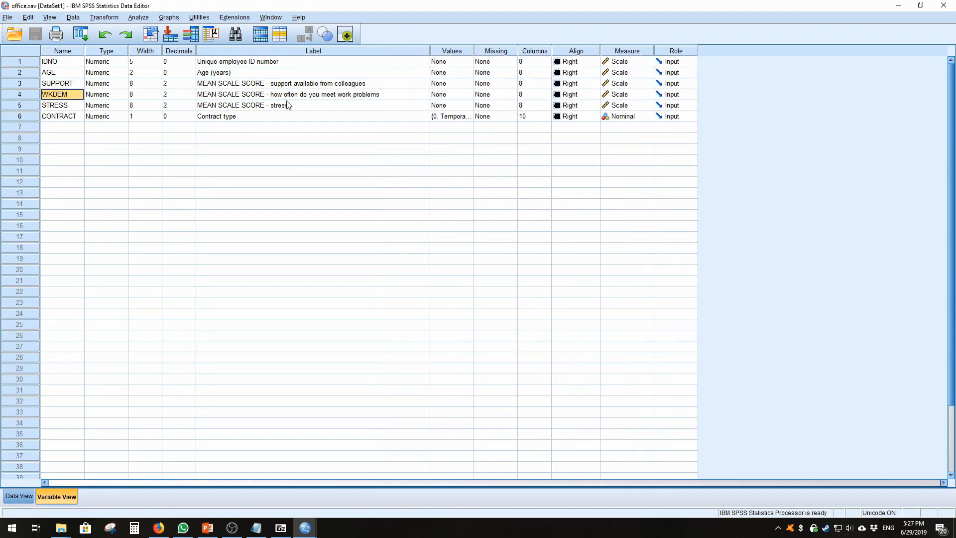
{"action": "left_click", "coordinate": [269, 174]}
{"action": "left_click", "coordinate": [121, 160]}
{"action": "left_click", "coordinate": [124, 160]}
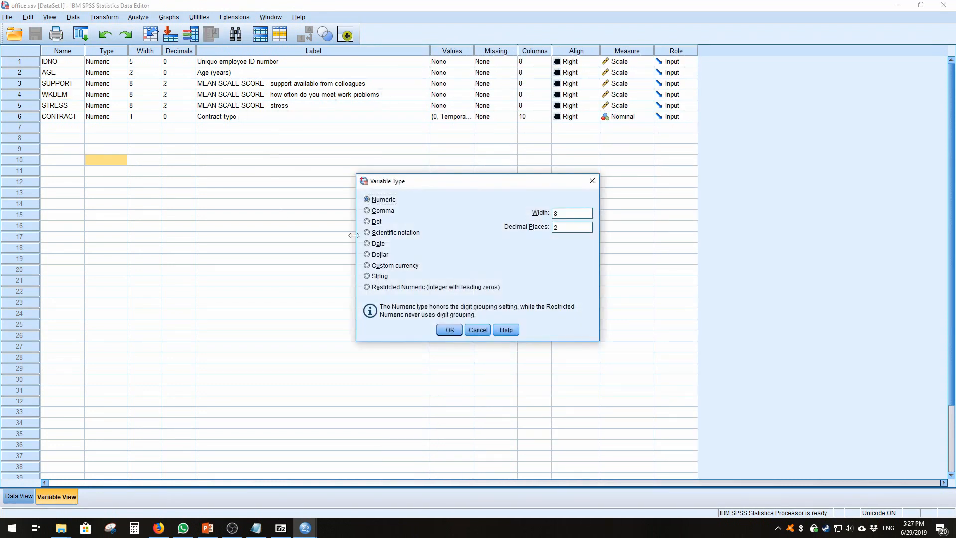
{"action": "left_click", "coordinate": [592, 180]}
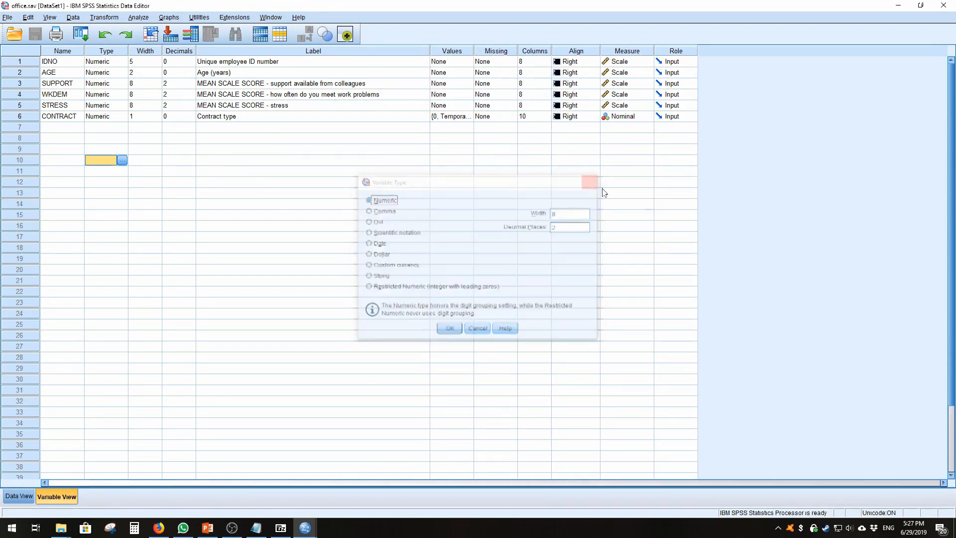
{"action": "left_click", "coordinate": [62, 107]}
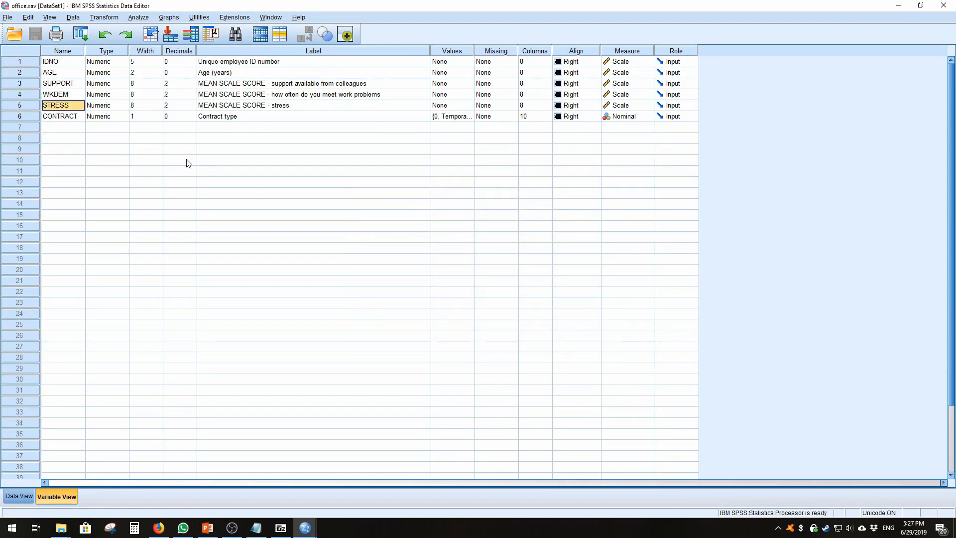
{"action": "left_click", "coordinate": [286, 106]}
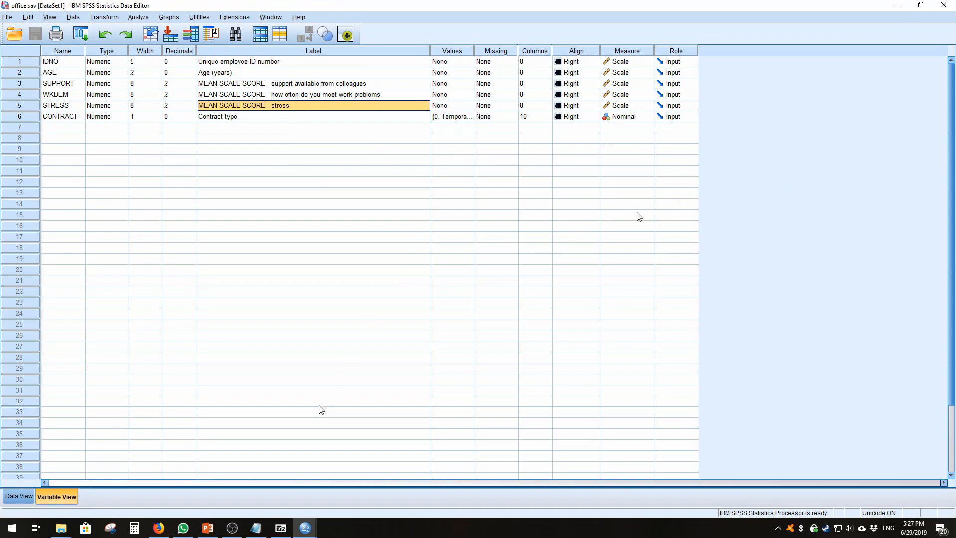
Switch to the moderation presentation in PowerPoint, review the model diagrams and the moderation assumptions, and return to the office.sav dataset.
{"action": "mouse_move", "coordinate": [209, 529]}
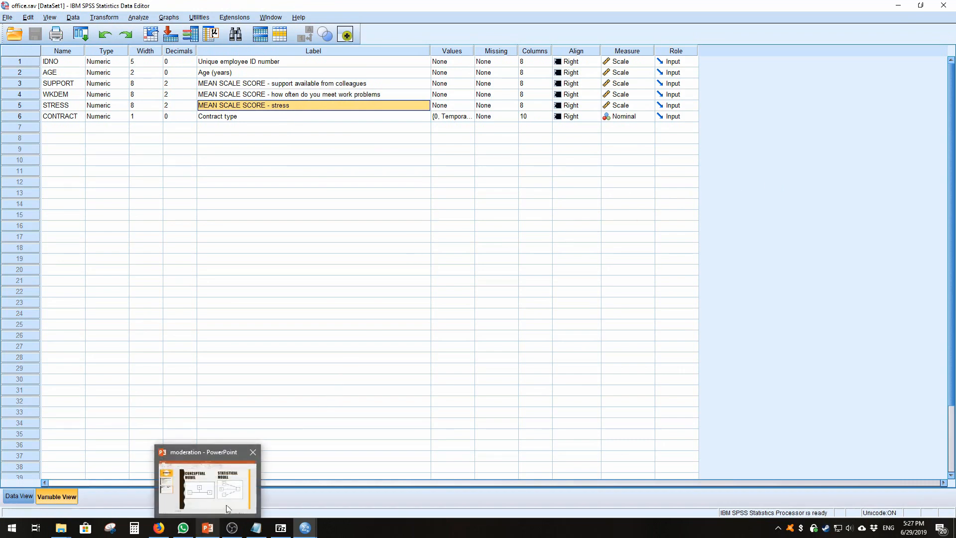
{"action": "left_click", "coordinate": [209, 529]}
{"action": "left_click_drag", "start_coordinate": [643, 8], "coordinate": [476, 4]}
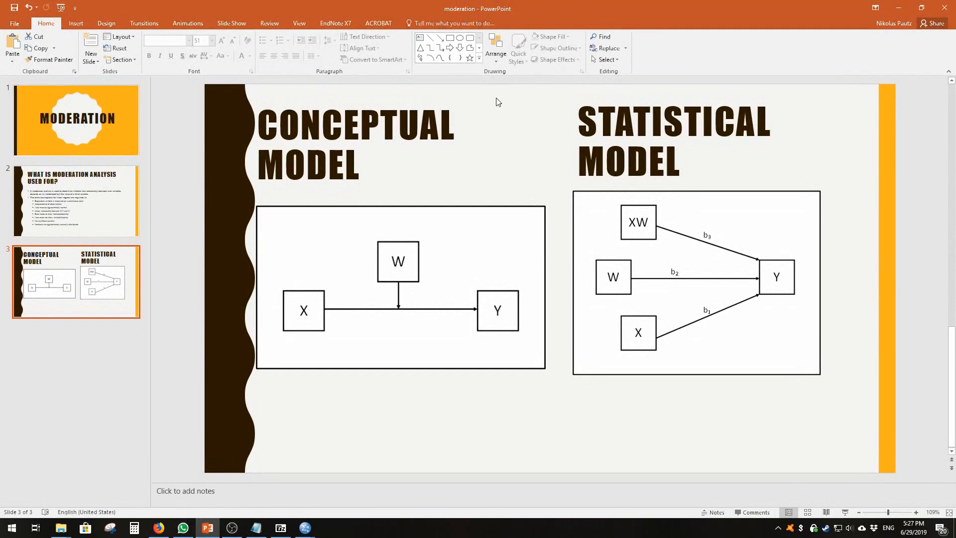
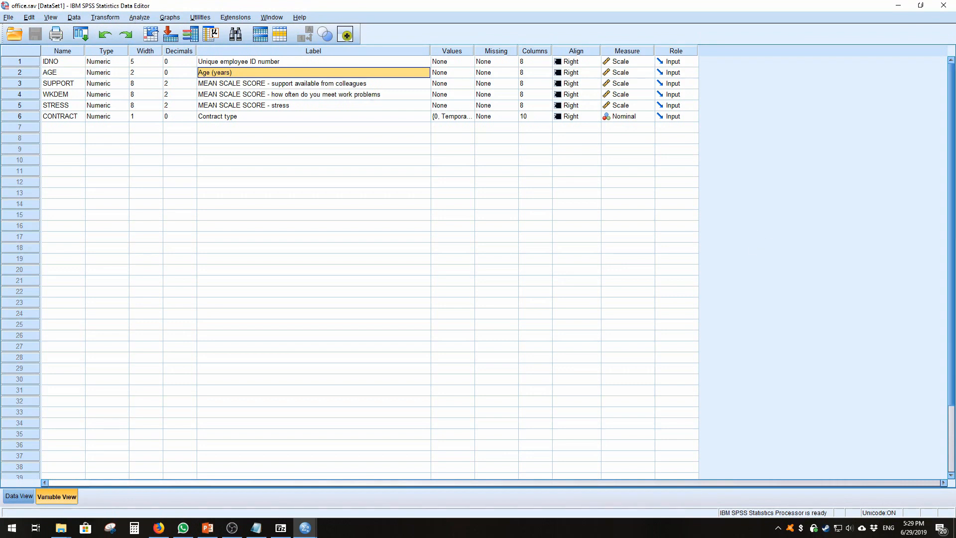
{"action": "key", "text": "alt+Tab"}
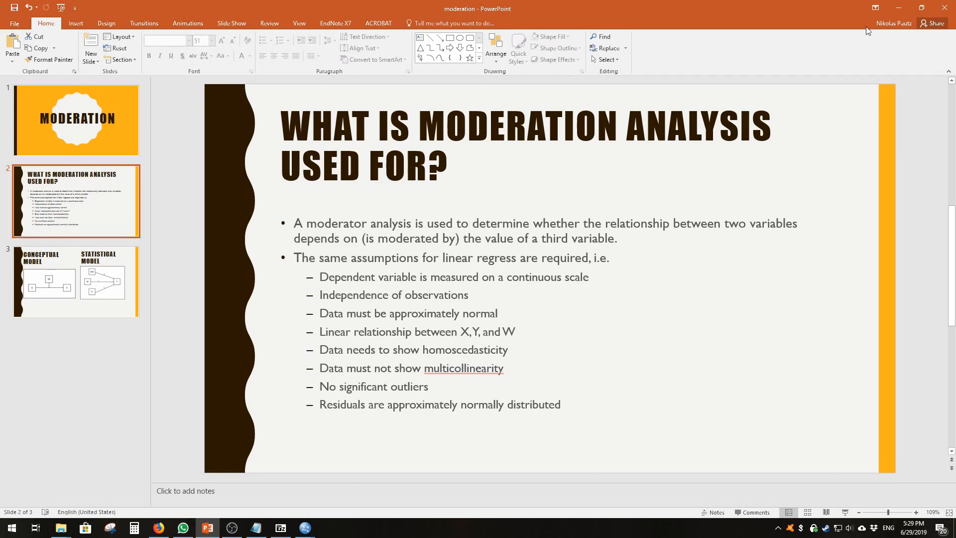
{"action": "left_click", "coordinate": [901, 13]}
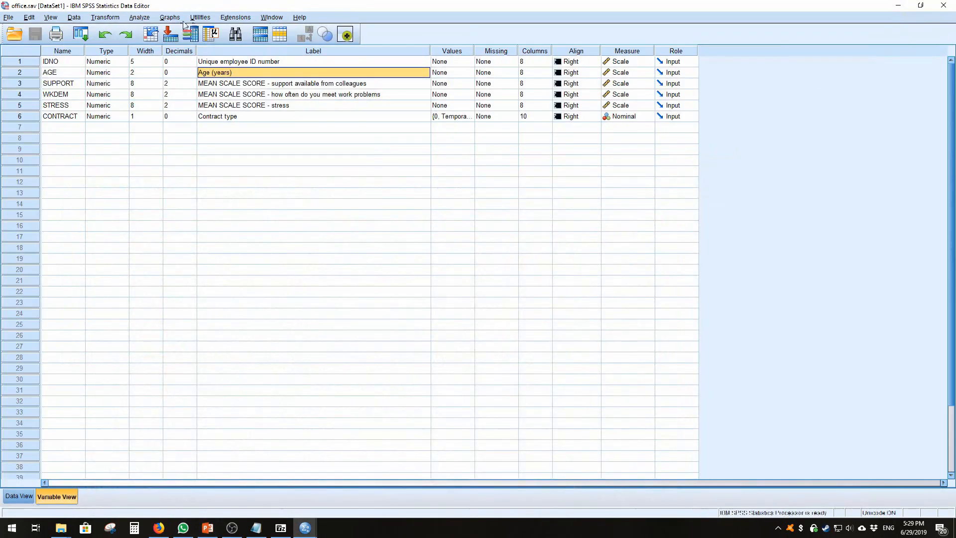
Open the PROCESS v3.3 regression dialog and widen it beside the variable list.
{"action": "left_click", "coordinate": [140, 18]}
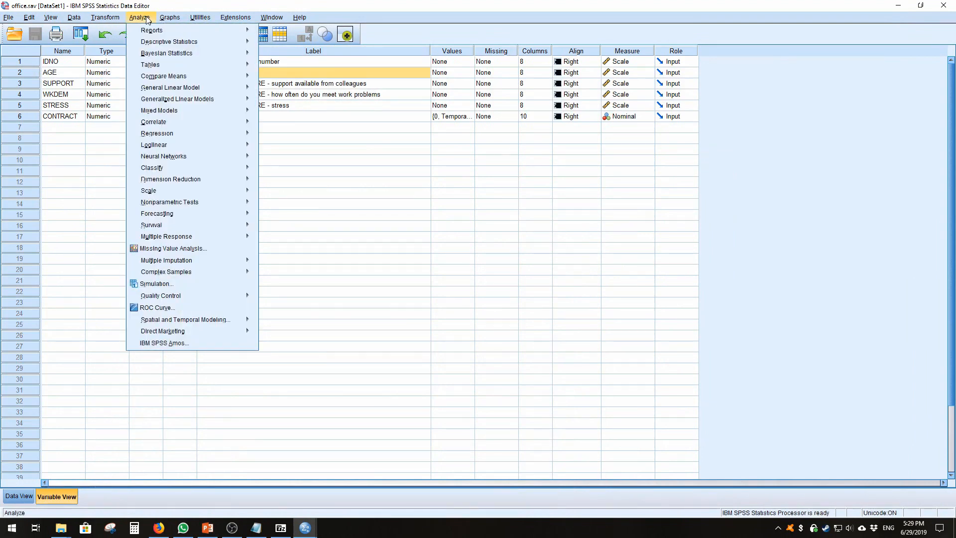
{"action": "mouse_move", "coordinate": [190, 134]}
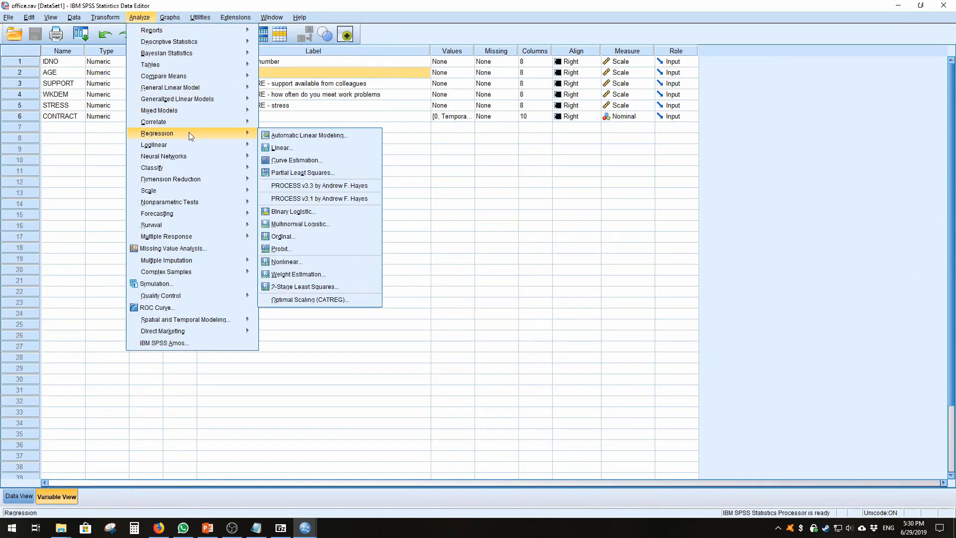
{"action": "left_click", "coordinate": [359, 186]}
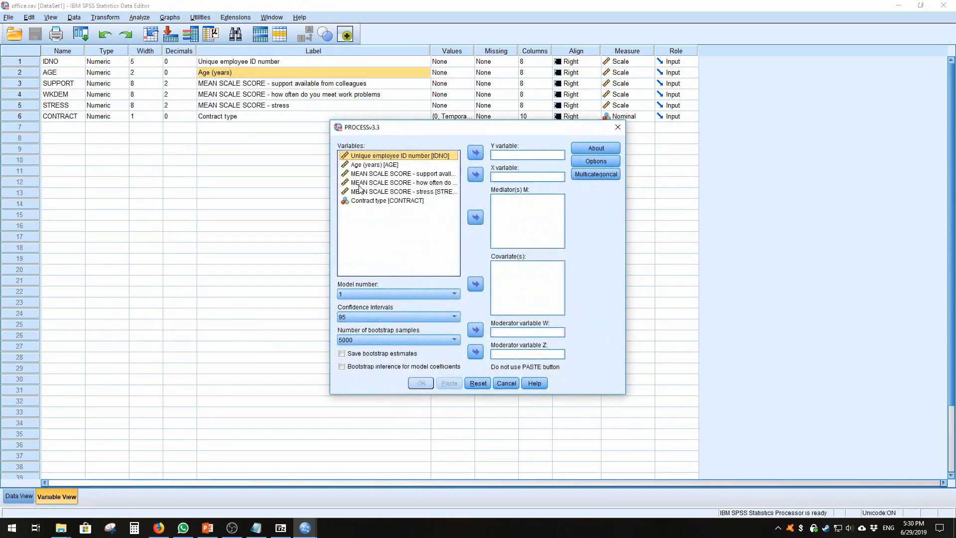
{"action": "left_click_drag", "start_coordinate": [428, 128], "coordinate": [294, 148]}
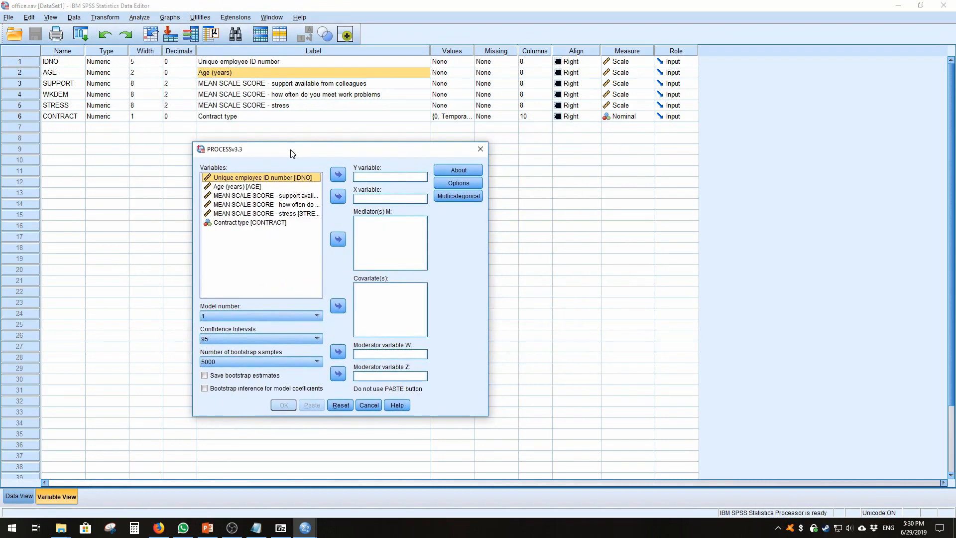
{"action": "left_click_drag", "start_coordinate": [243, 140], "coordinate": [243, 127]}
{"action": "left_click_drag", "start_coordinate": [490, 198], "coordinate": [562, 205]}
Assign the stress score (STRESS) as the Y variable and the work problems score (WKDEM) as the X variable.
{"action": "left_click", "coordinate": [425, 162]}
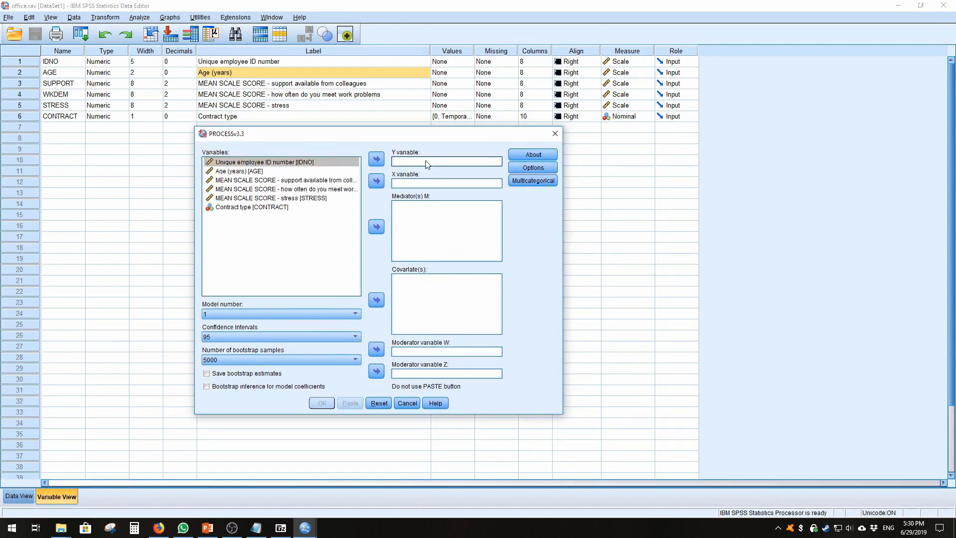
{"action": "left_click", "coordinate": [311, 199]}
{"action": "left_click", "coordinate": [377, 163]}
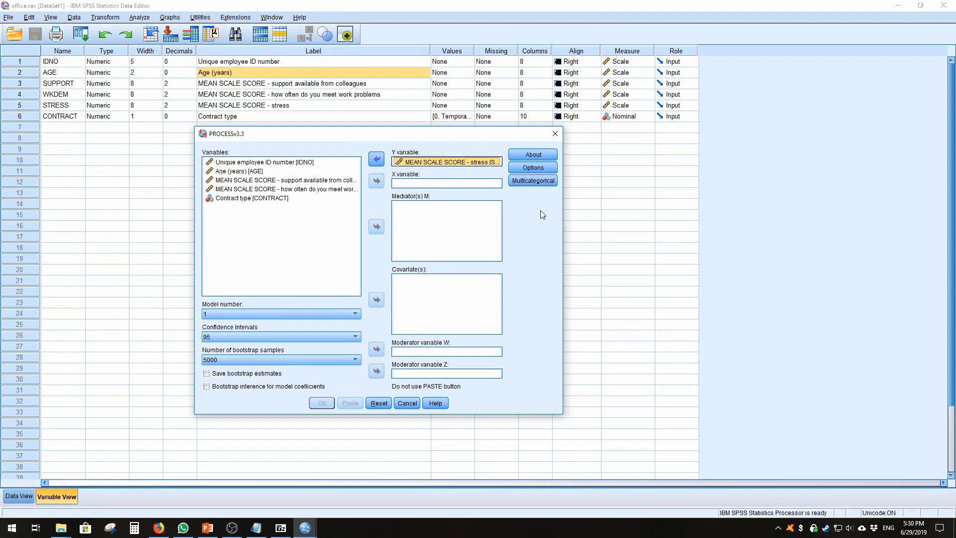
{"action": "left_click_drag", "start_coordinate": [562, 214], "coordinate": [734, 214]}
{"action": "left_click", "coordinate": [399, 189]}
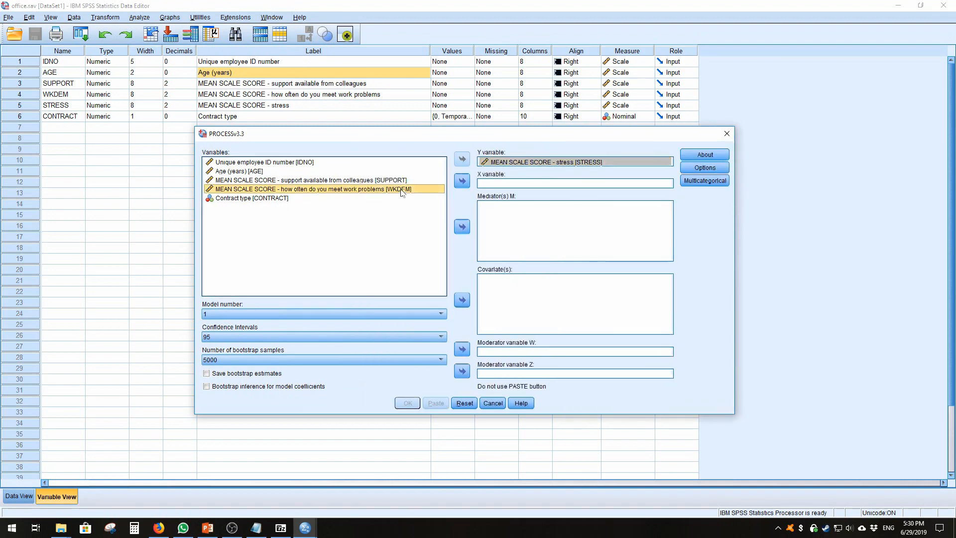
{"action": "left_click", "coordinate": [462, 180]}
Add Age (AGE) as a covariate and set the colleague support score (SUPPORT) as moderator variable W.
{"action": "left_click", "coordinate": [323, 169]}
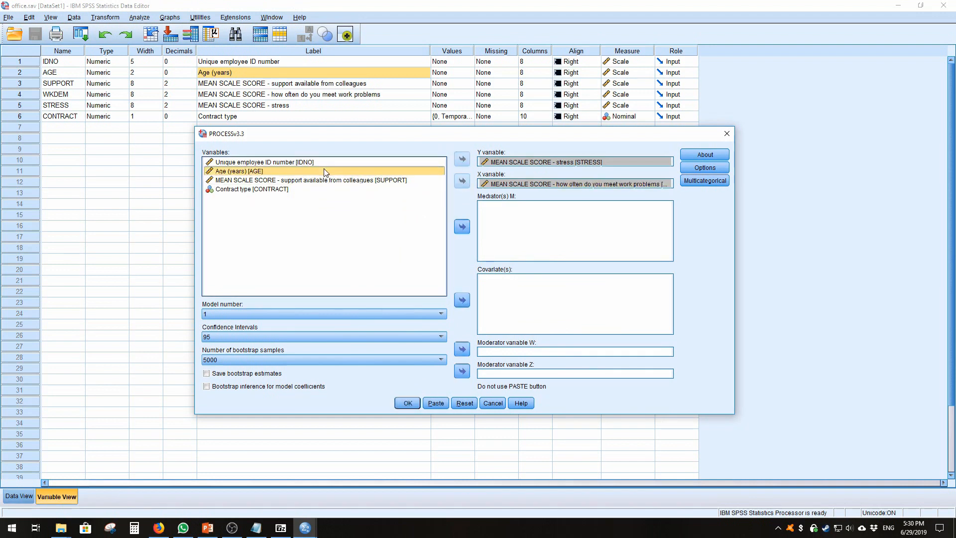
{"action": "left_click", "coordinate": [461, 301]}
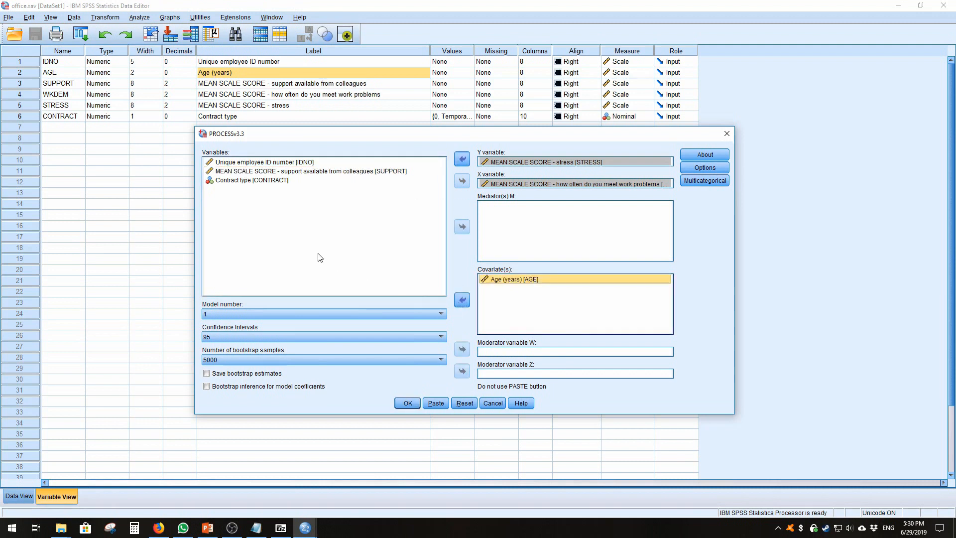
{"action": "left_click", "coordinate": [273, 180]}
{"action": "left_click", "coordinate": [286, 171]}
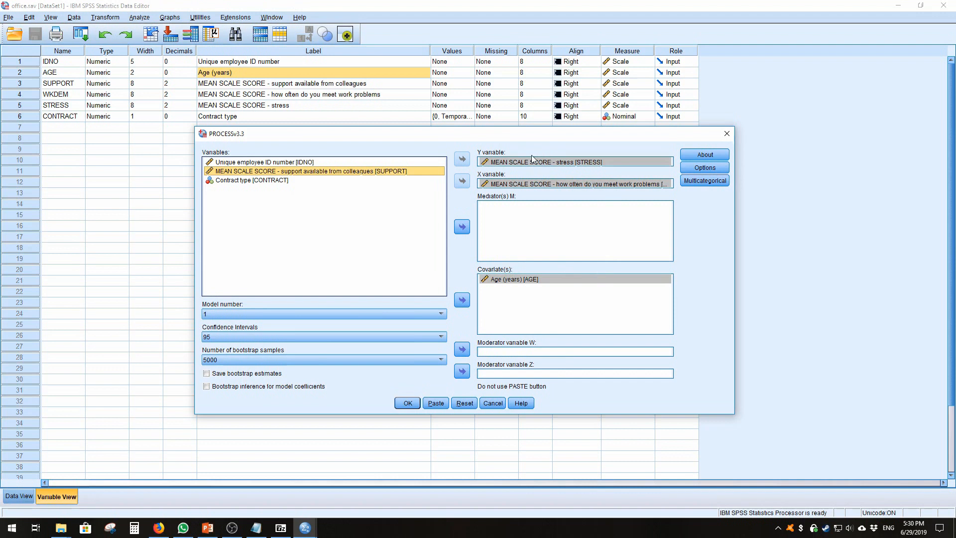
{"action": "left_click", "coordinate": [462, 349]}
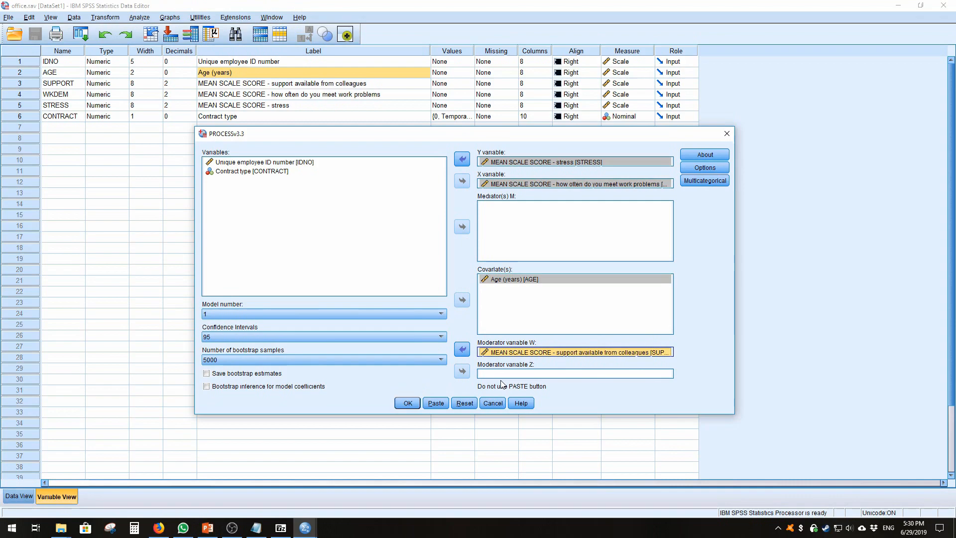
Enable the PROCESS option to generate code for visualizing interactions.
{"action": "left_click_drag", "start_coordinate": [366, 134], "coordinate": [258, 53]}
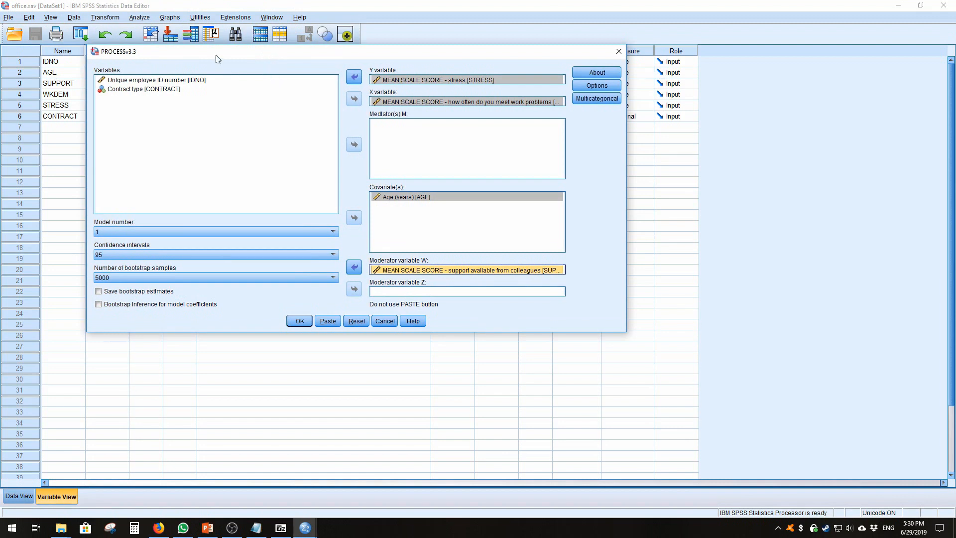
{"action": "left_click_drag", "start_coordinate": [216, 55], "coordinate": [265, 59]}
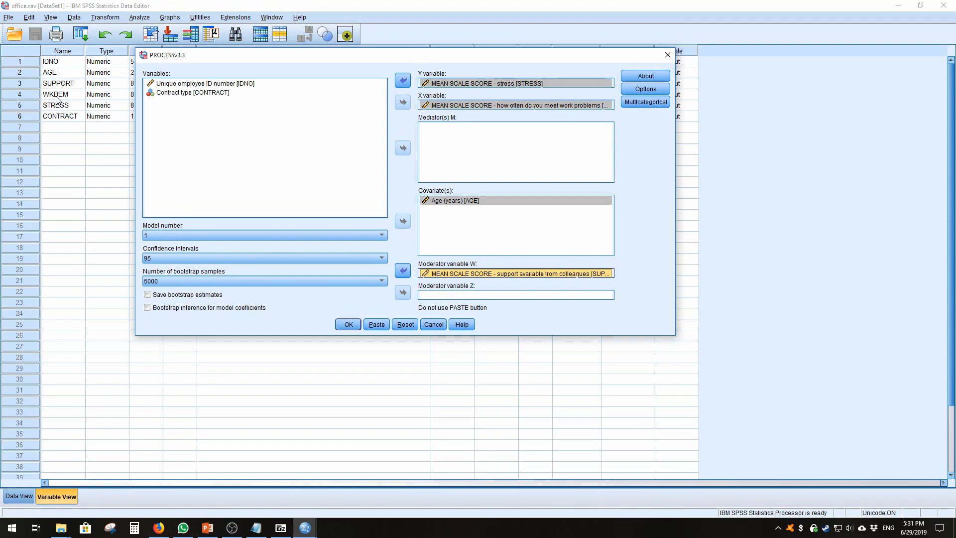
{"action": "left_click_drag", "start_coordinate": [460, 56], "coordinate": [428, 71]}
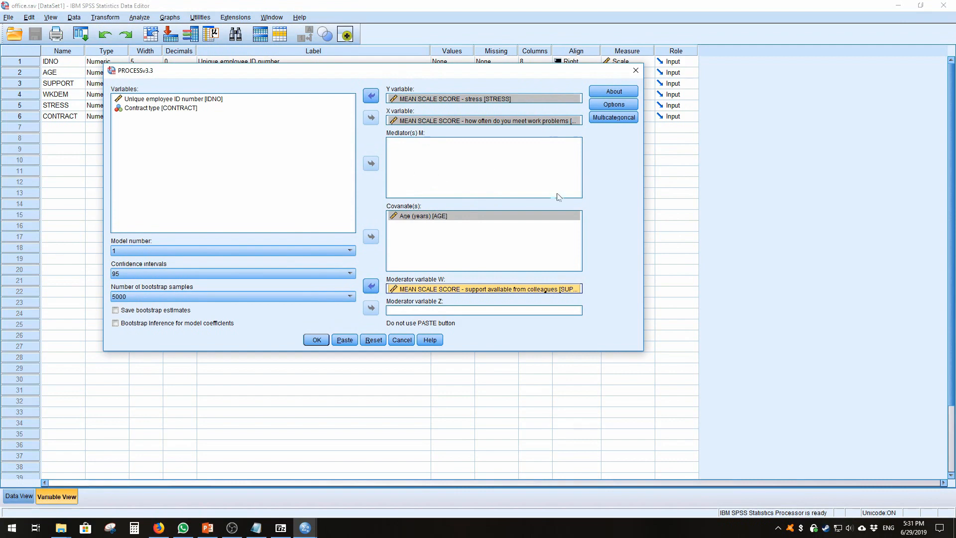
{"action": "left_click", "coordinate": [614, 105]}
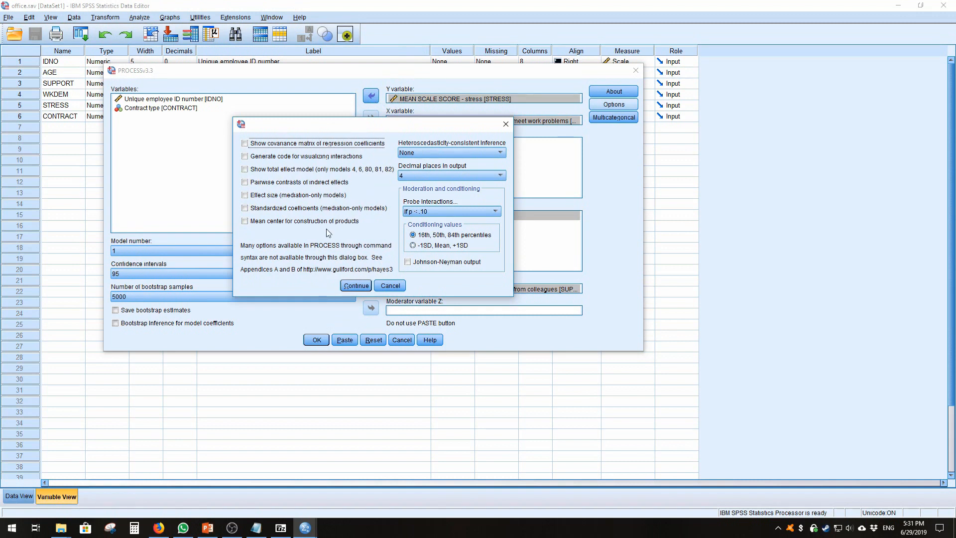
{"action": "left_click", "coordinate": [300, 157]}
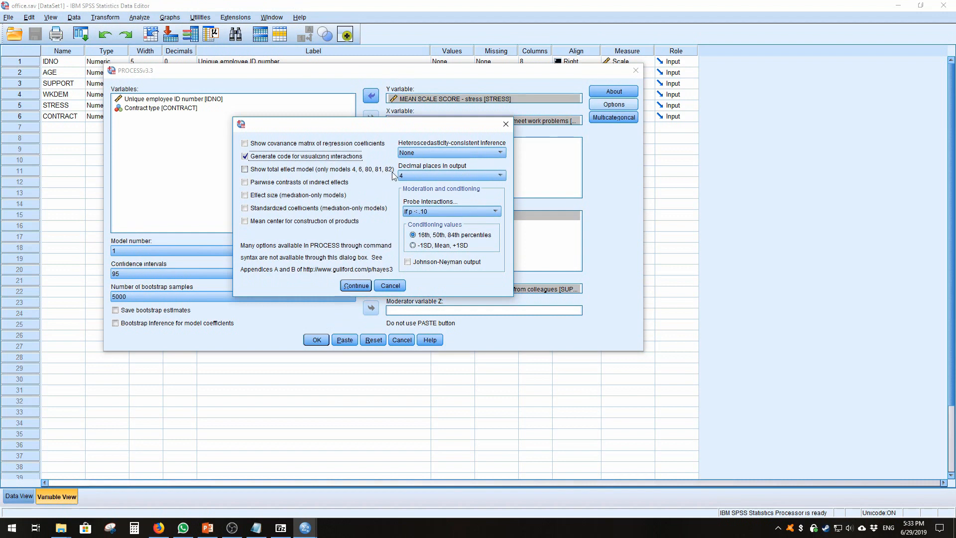
{"action": "left_click", "coordinate": [356, 287]}
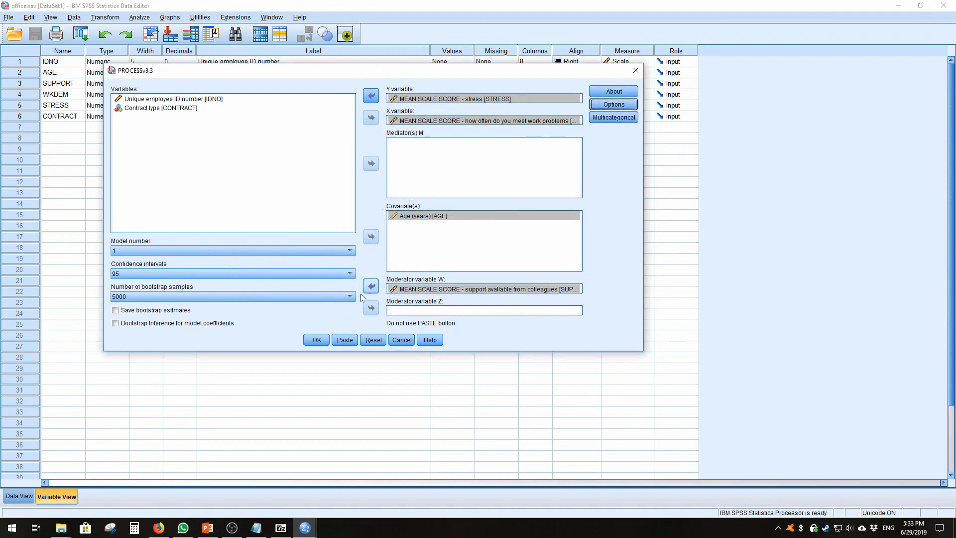
Run the PROCESS moderation analysis, maximize the output viewer and look over the Matrix results.
{"action": "left_click", "coordinate": [318, 342]}
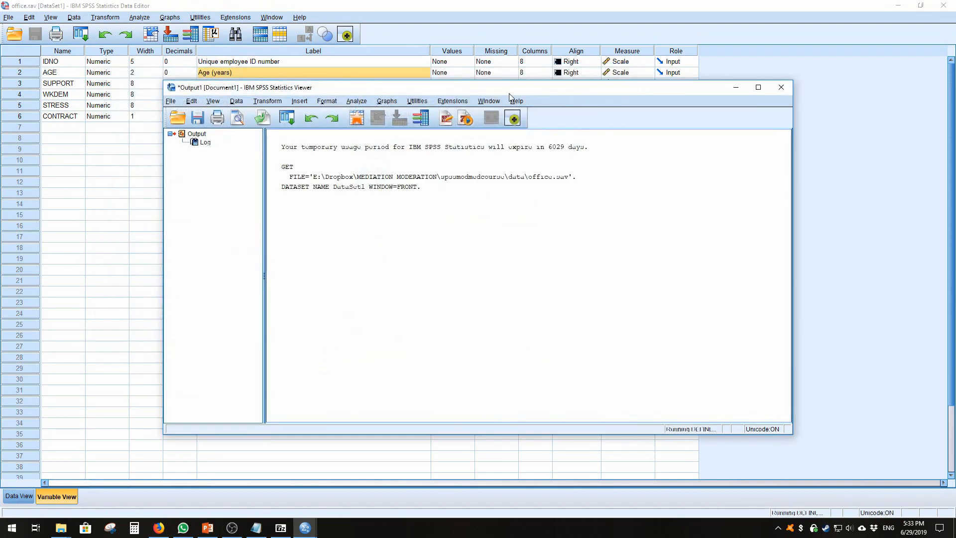
{"action": "double_click", "coordinate": [510, 93]}
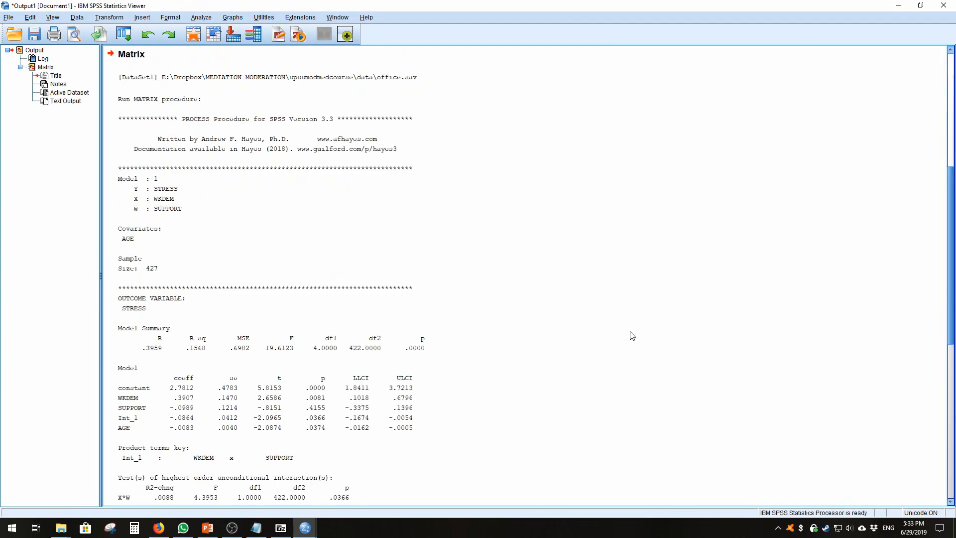
{"action": "scroll", "coordinate": [617, 189], "scroll_direction": "down", "scroll_amount": 3}
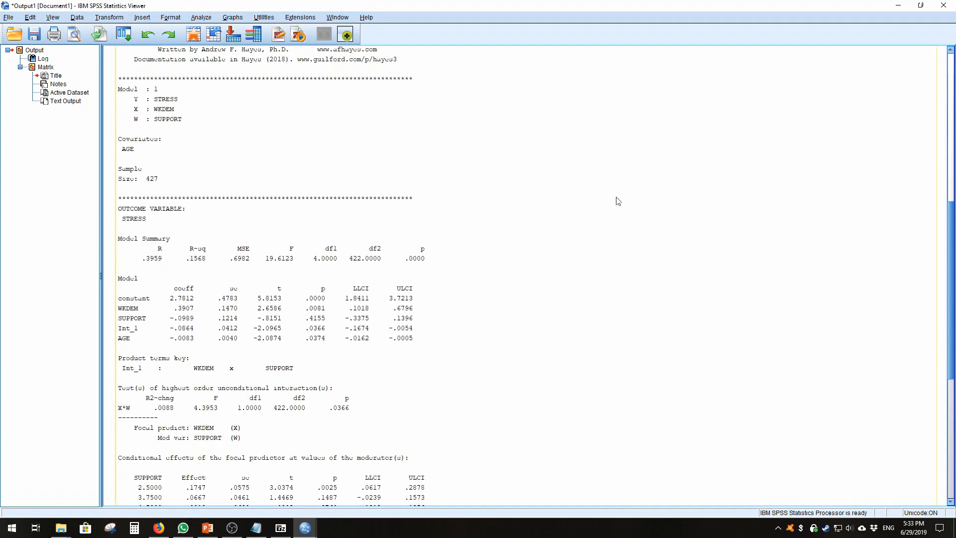
{"action": "scroll", "coordinate": [602, 212], "scroll_direction": "down", "scroll_amount": 1}
{"action": "scroll", "coordinate": [601, 213], "scroll_direction": "up", "scroll_amount": 2}
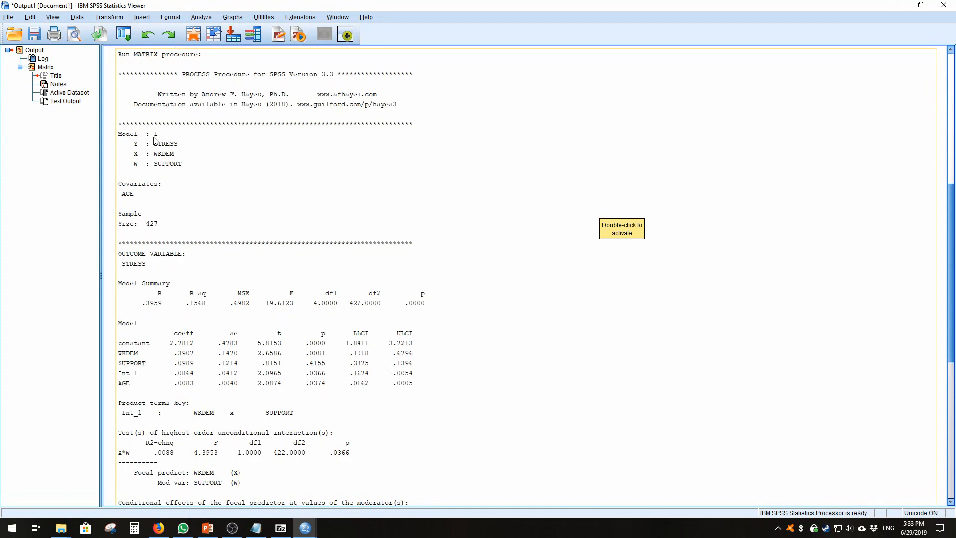
Reopen the PROCESS v3.3 regression dialog and browse its model numbers, keeping model 1 selected.
{"action": "left_click", "coordinate": [201, 17]}
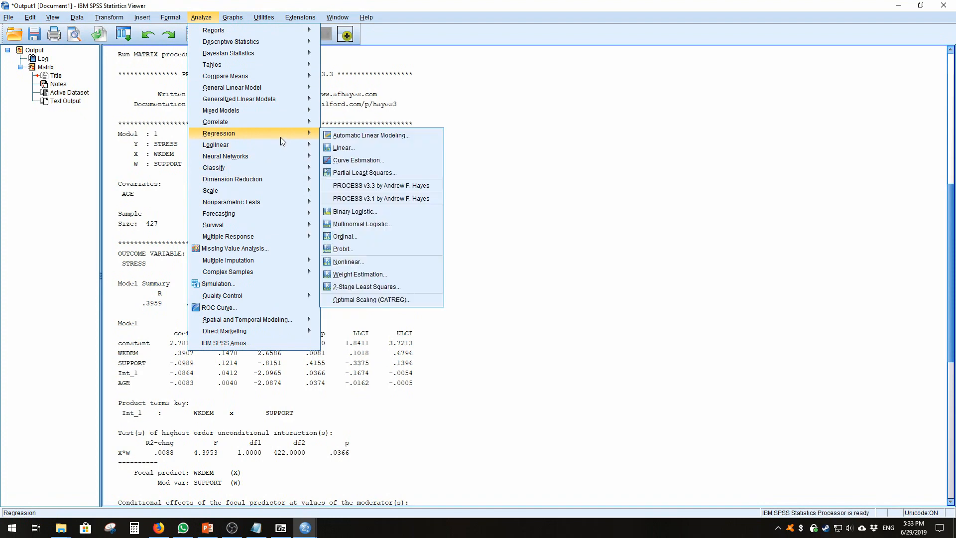
{"action": "mouse_move", "coordinate": [264, 133]}
{"action": "left_click", "coordinate": [387, 181]}
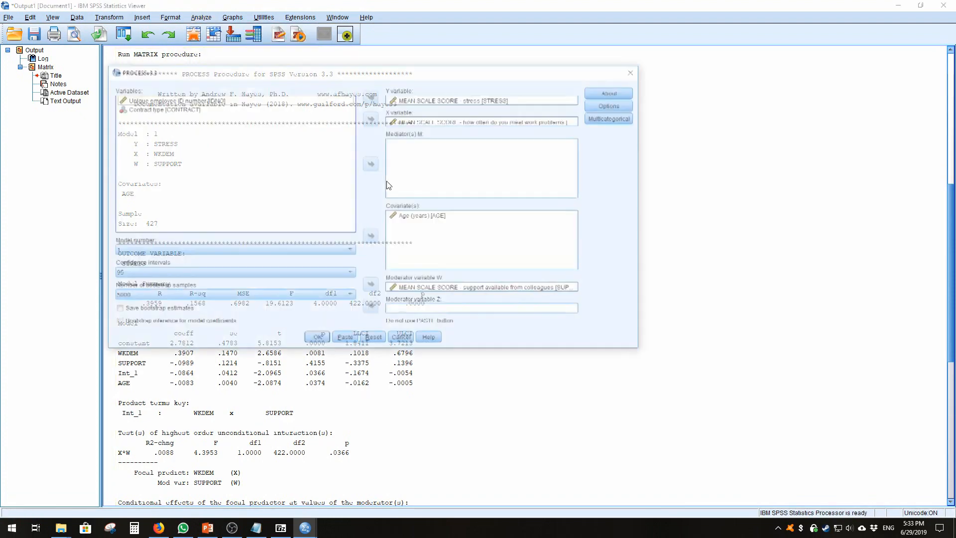
{"action": "left_click_drag", "start_coordinate": [414, 83], "coordinate": [506, 102]}
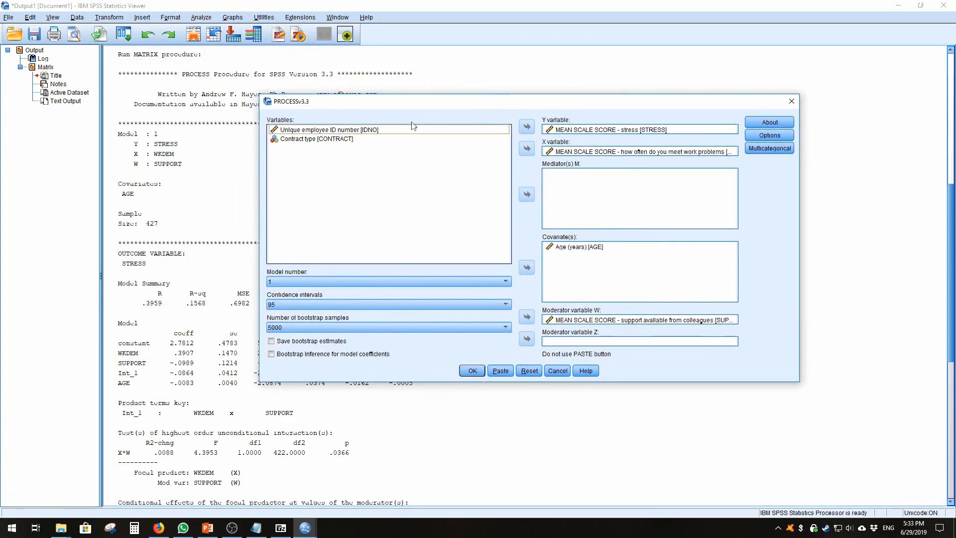
{"action": "left_click", "coordinate": [333, 282]}
{"action": "scroll", "coordinate": [495, 316], "scroll_direction": "down", "scroll_amount": 6}
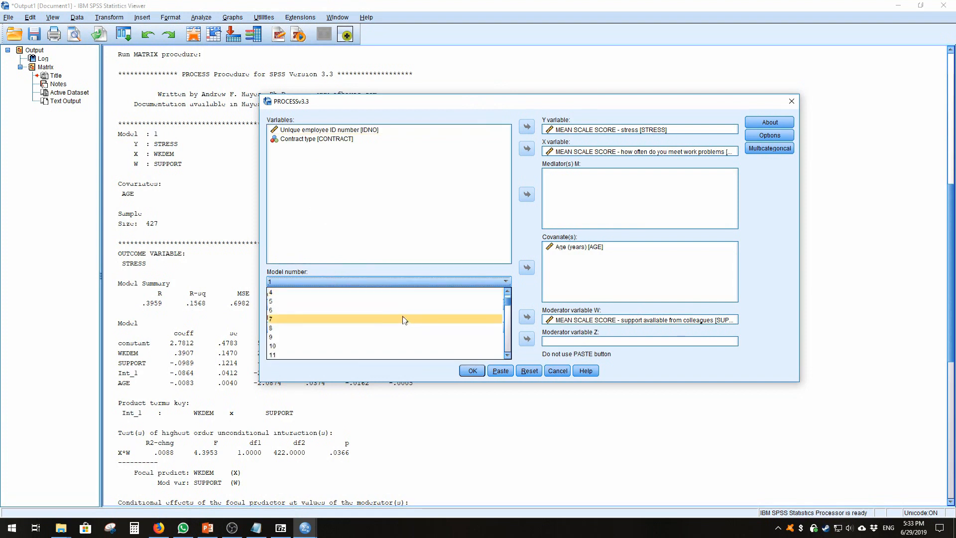
{"action": "scroll", "coordinate": [422, 333], "scroll_direction": "up", "scroll_amount": 6}
{"action": "left_click", "coordinate": [444, 293]}
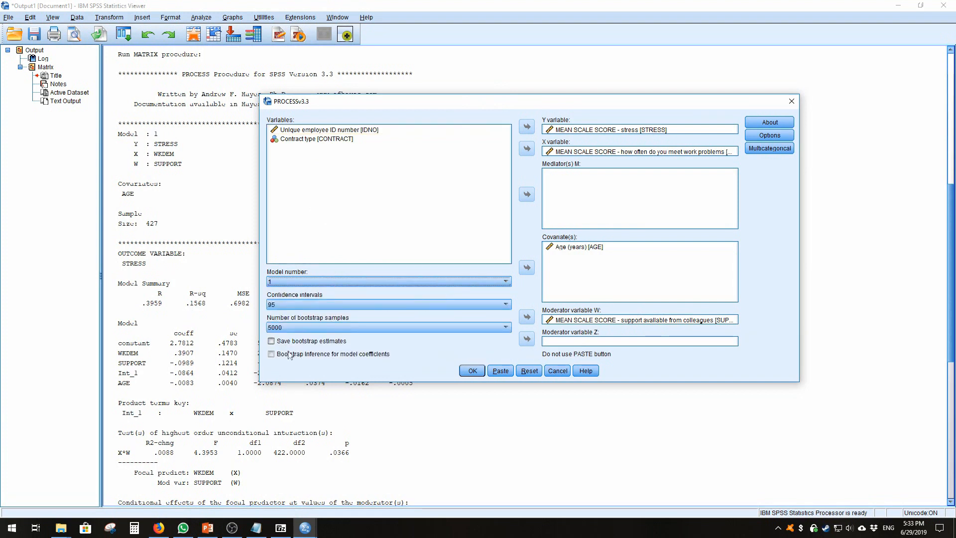
Switch to PowerPoint, review the conceptual model diagram of X, W and Y on slide 3, and return to SPSS.
{"action": "left_click", "coordinate": [207, 528]}
{"action": "left_click", "coordinate": [84, 291]}
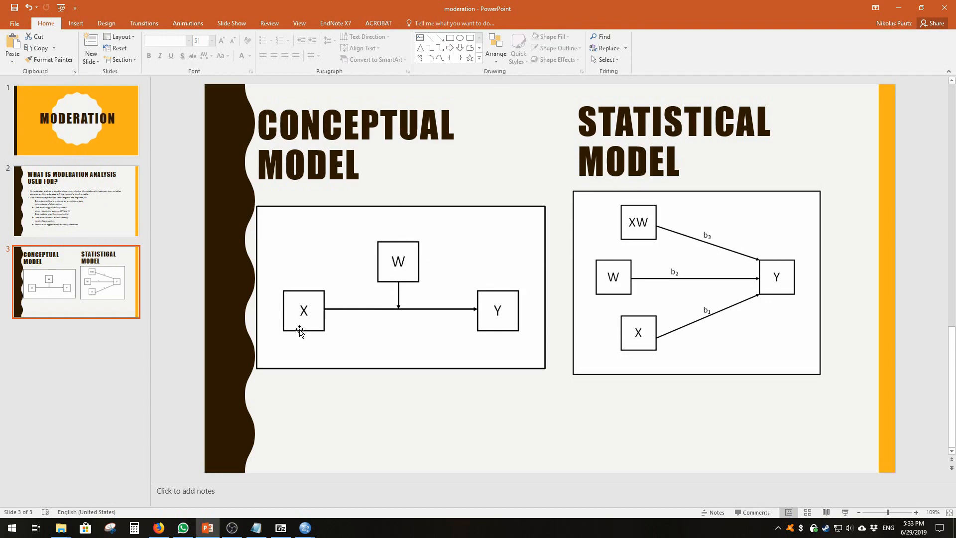
{"action": "left_click", "coordinate": [398, 259]}
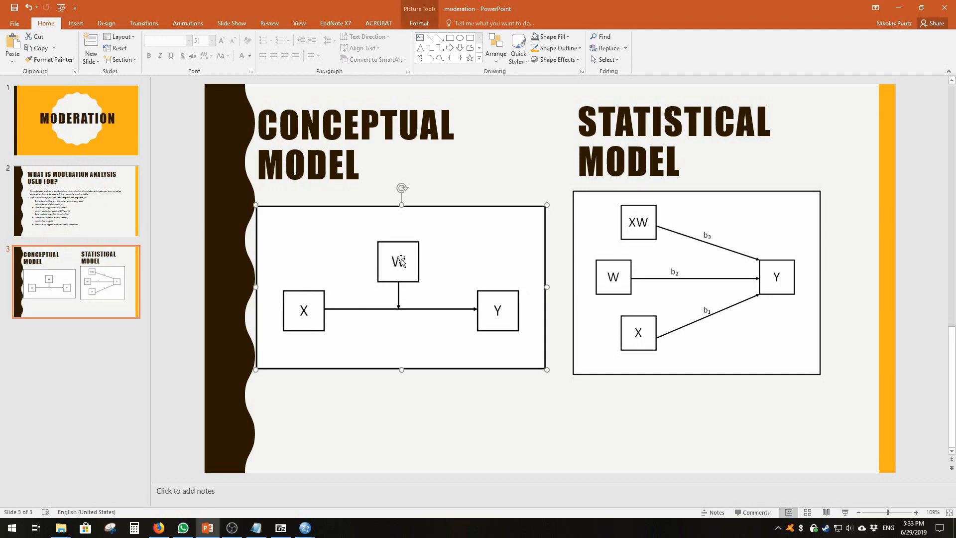
{"action": "left_click", "coordinate": [431, 381]}
{"action": "left_click", "coordinate": [301, 322]}
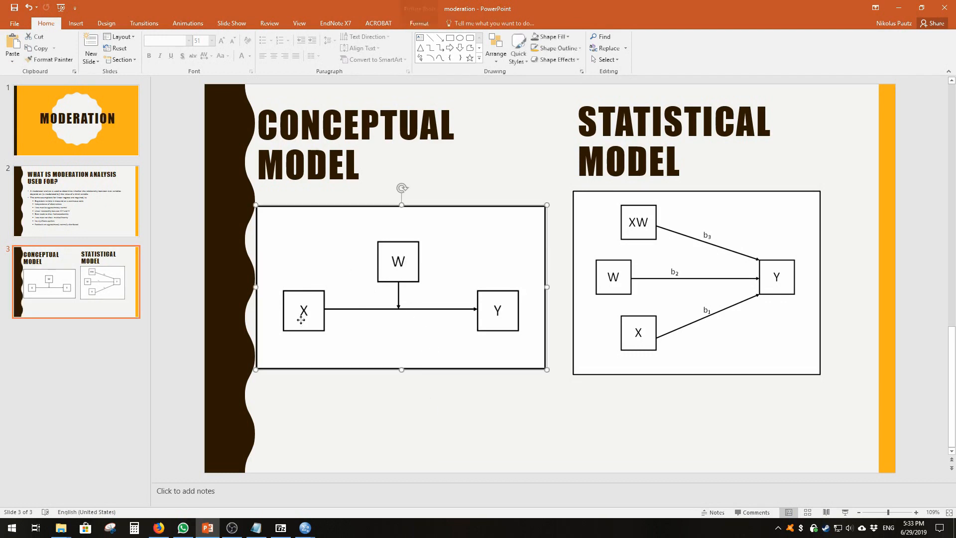
{"action": "left_click", "coordinate": [499, 397]}
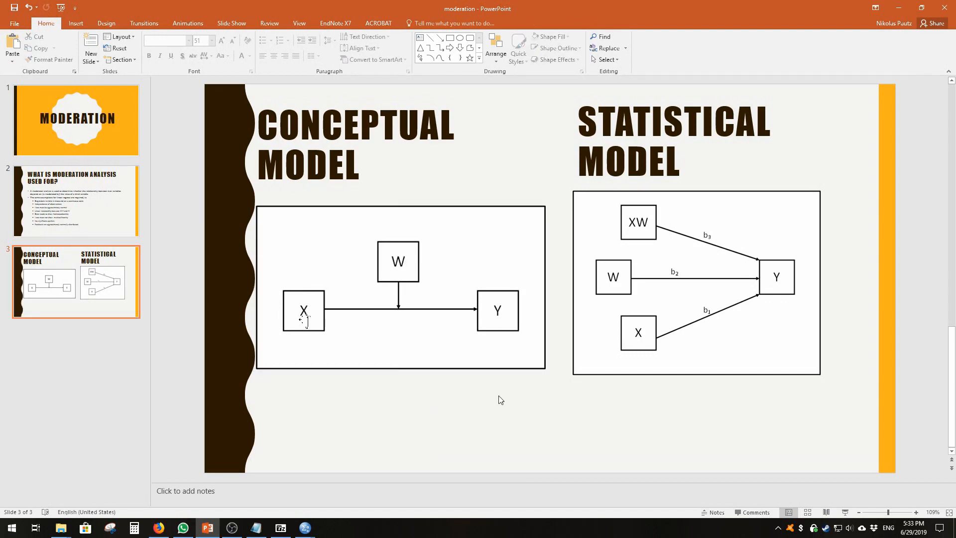
{"action": "left_click", "coordinate": [899, 8]}
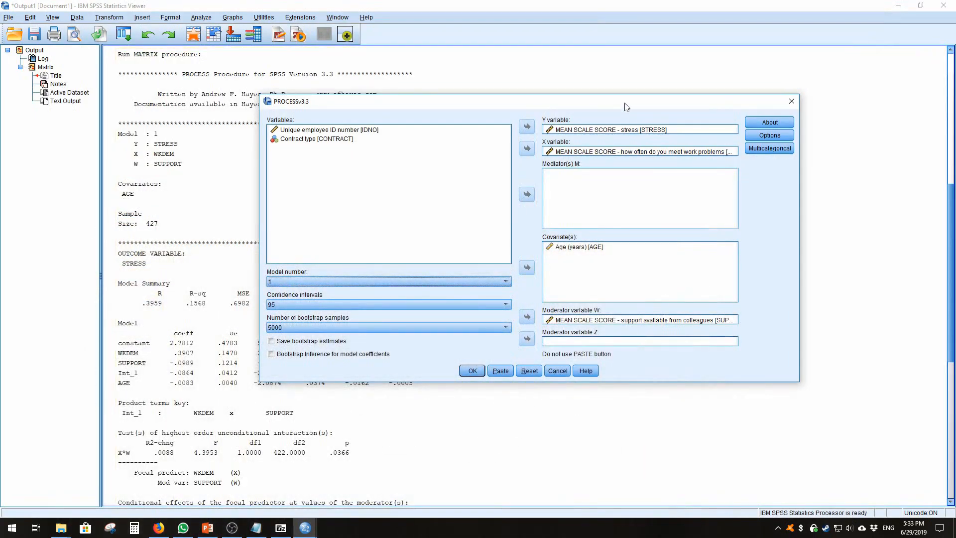
Look through the available PROCESS model numbers again and close the dialog without running the analysis.
{"action": "left_click_drag", "start_coordinate": [625, 105], "coordinate": [623, 117]}
{"action": "left_click", "coordinate": [366, 294]}
{"action": "left_click", "coordinate": [365, 294]}
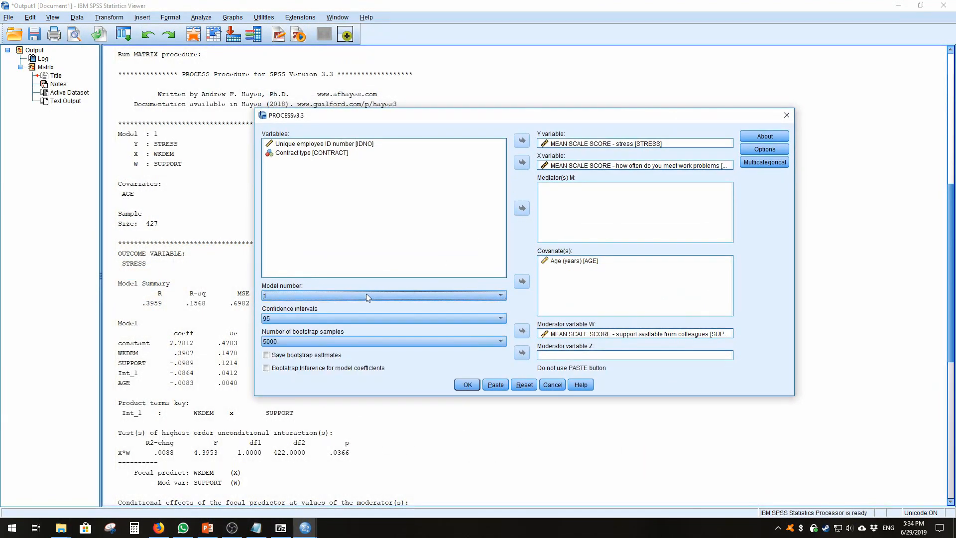
{"action": "left_click", "coordinate": [366, 296]}
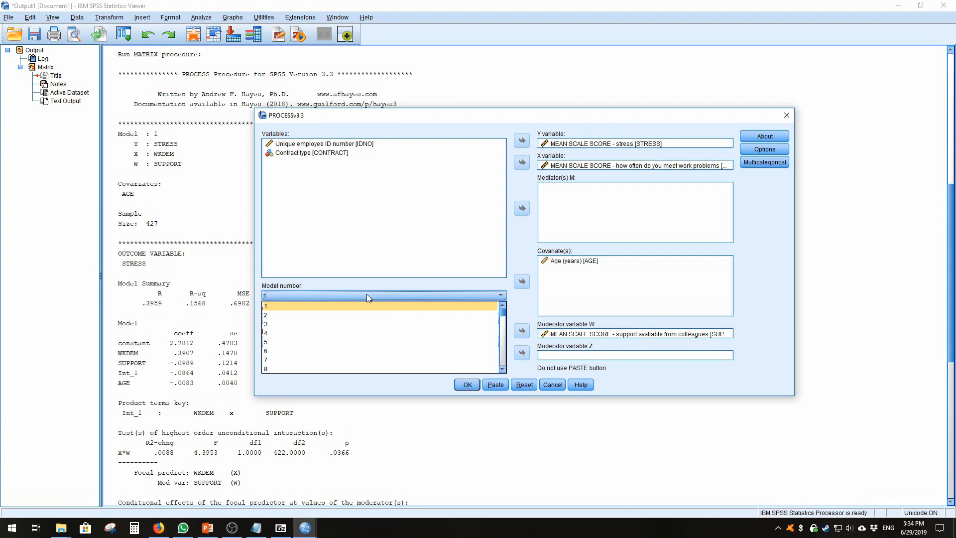
{"action": "left_click", "coordinate": [472, 230]}
{"action": "left_click", "coordinate": [395, 296]}
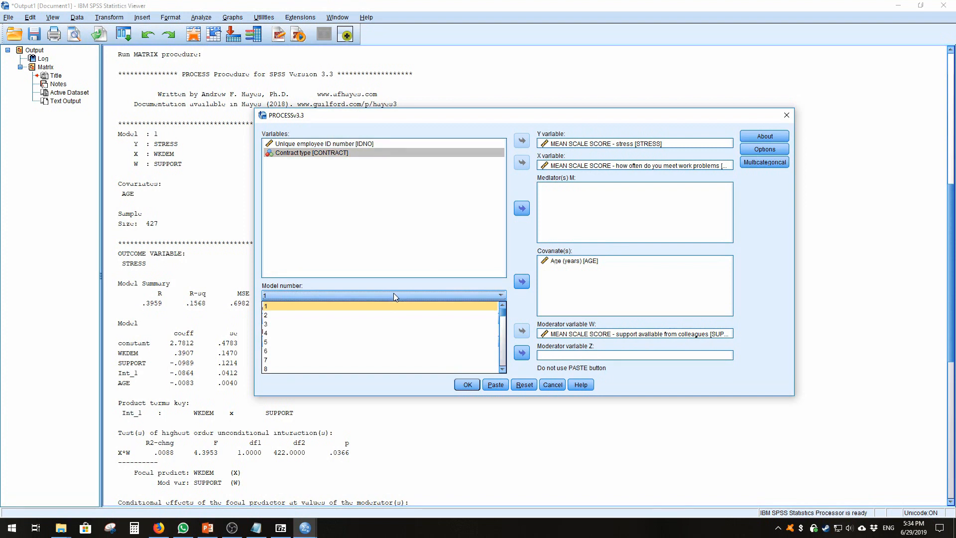
{"action": "scroll", "coordinate": [443, 320], "scroll_direction": "down", "scroll_amount": 1}
{"action": "mouse_move", "coordinate": [502, 318]}
{"action": "left_mouse_down"}
{"action": "mouse_move", "coordinate": [503, 366]}
{"action": "mouse_move", "coordinate": [502, 311]}
{"action": "left_mouse_up"}
{"action": "left_click", "coordinate": [429, 269]}
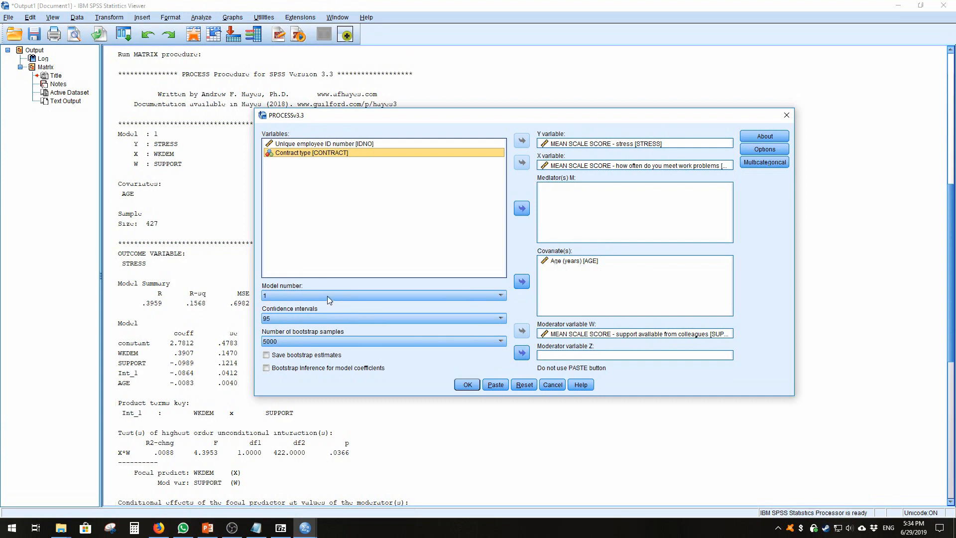
{"action": "left_click", "coordinate": [559, 386]}
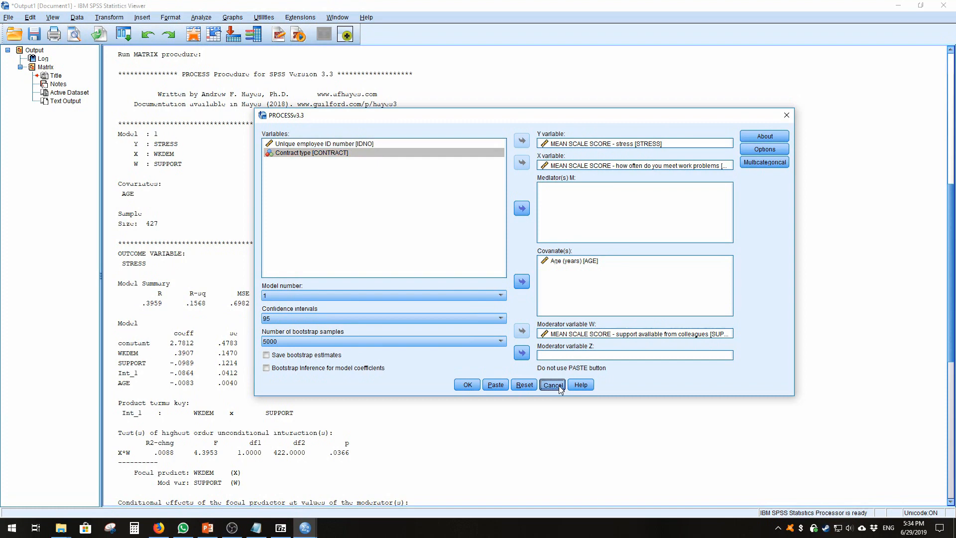
Review the Matrix output from model setup to moderator effects, activating its text and marking the model results block.
{"action": "scroll", "coordinate": [248, 167], "scroll_direction": "up", "scroll_amount": 3}
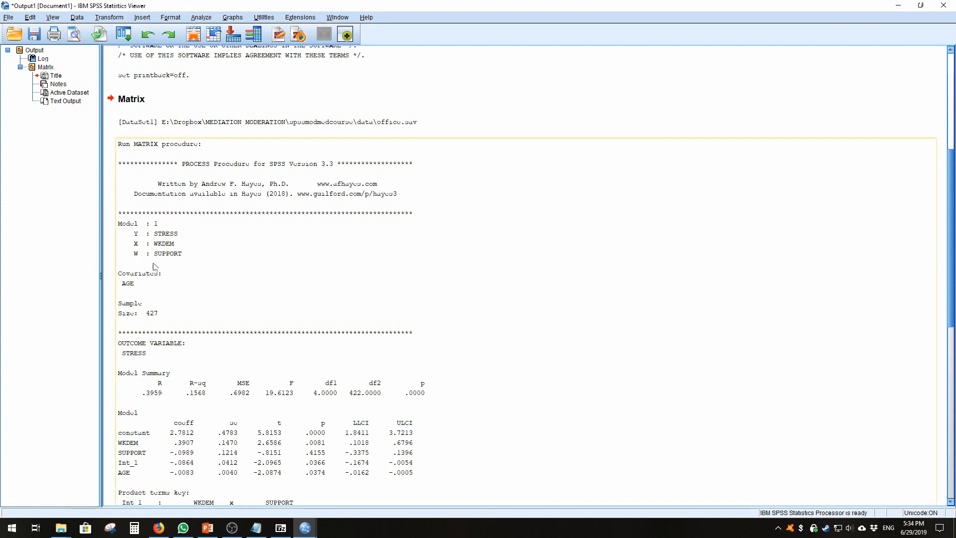
{"action": "scroll", "coordinate": [214, 290], "scroll_direction": "down", "scroll_amount": 3}
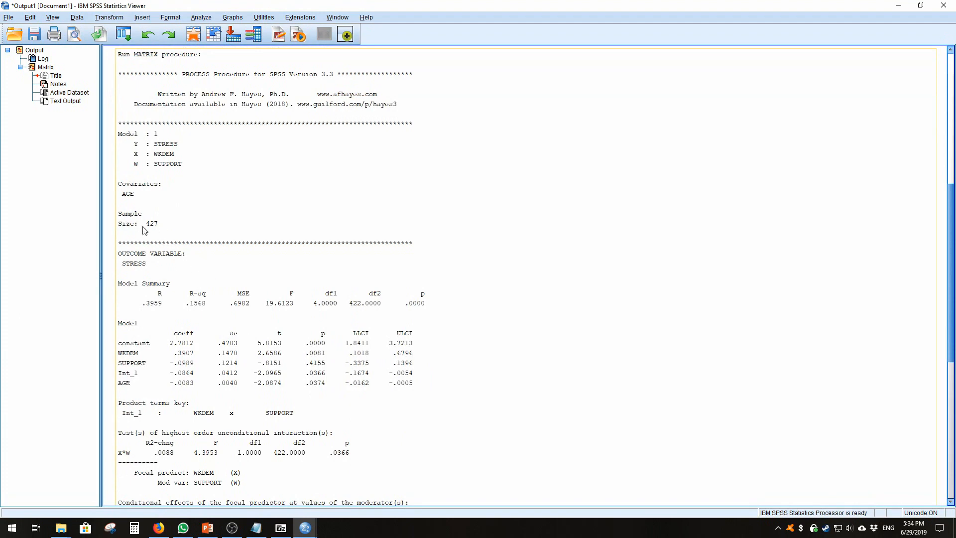
{"action": "scroll", "coordinate": [289, 339], "scroll_direction": "down", "scroll_amount": 3}
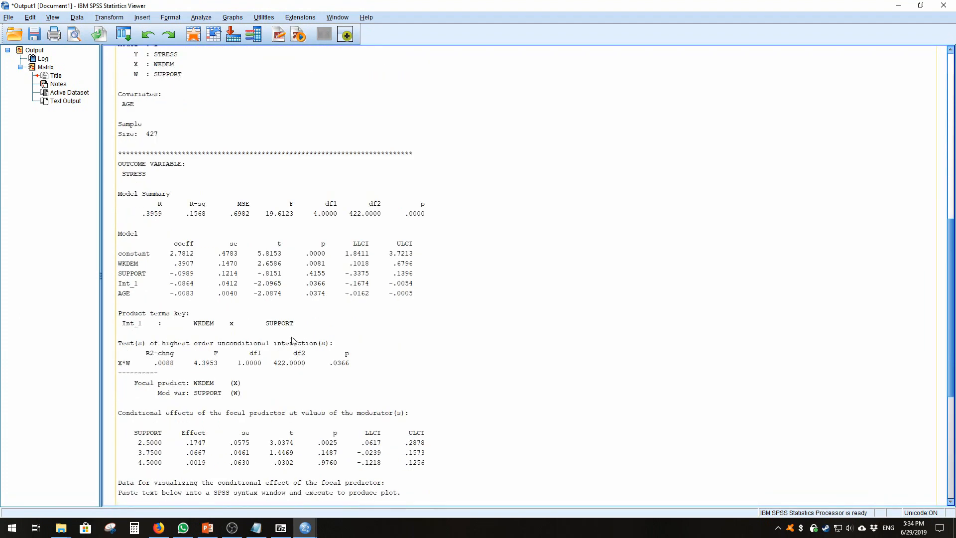
{"action": "left_click", "coordinate": [224, 272]}
{"action": "double_click", "coordinate": [273, 335]}
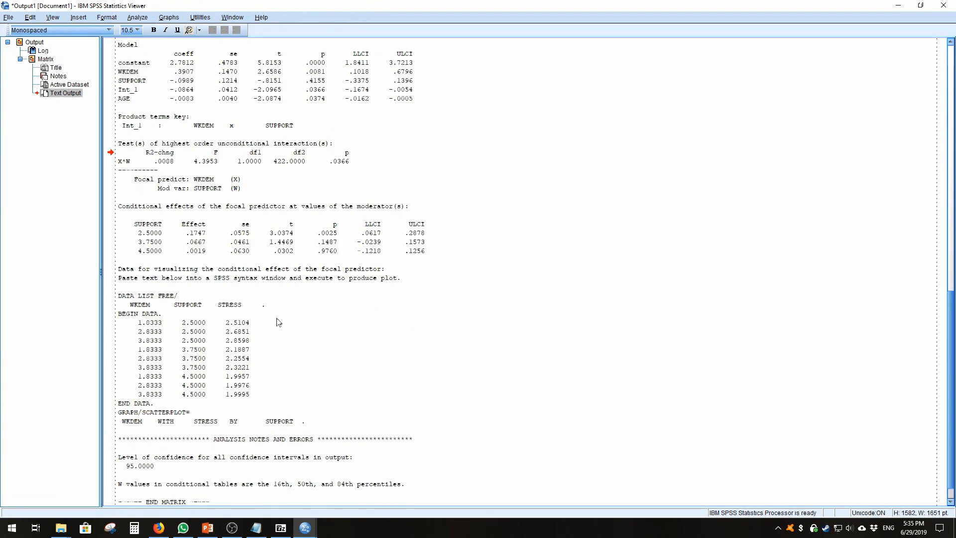
{"action": "scroll", "coordinate": [277, 321], "scroll_direction": "up", "scroll_amount": 3}
{"action": "left_click_drag", "start_coordinate": [118, 143], "coordinate": [429, 242]}
{"action": "left_click", "coordinate": [437, 261]}
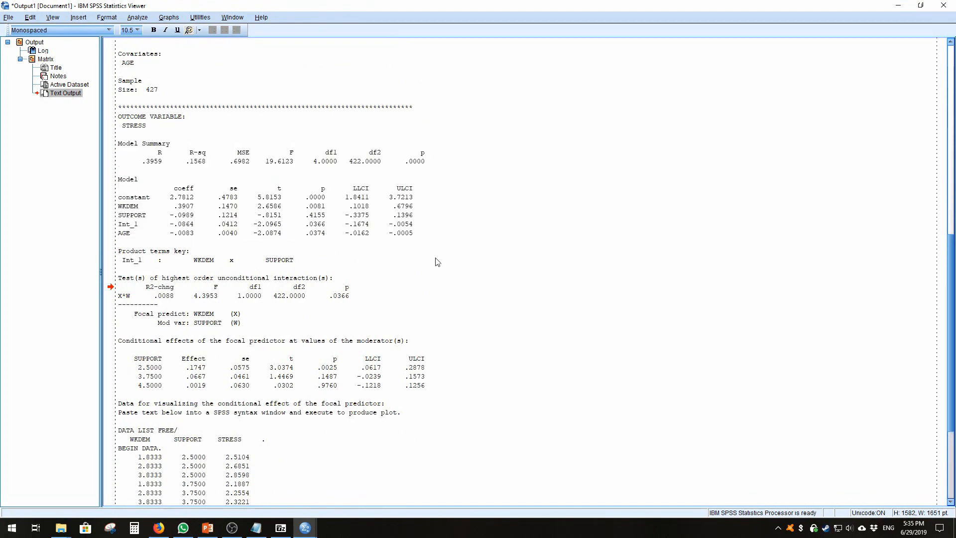
Examine the coeff column and the WKDEM, SUPPORT and AGE rows of the Model table by highlighting them, and leave text editing.
{"action": "scroll", "coordinate": [433, 266], "scroll_direction": "up", "scroll_amount": 3}
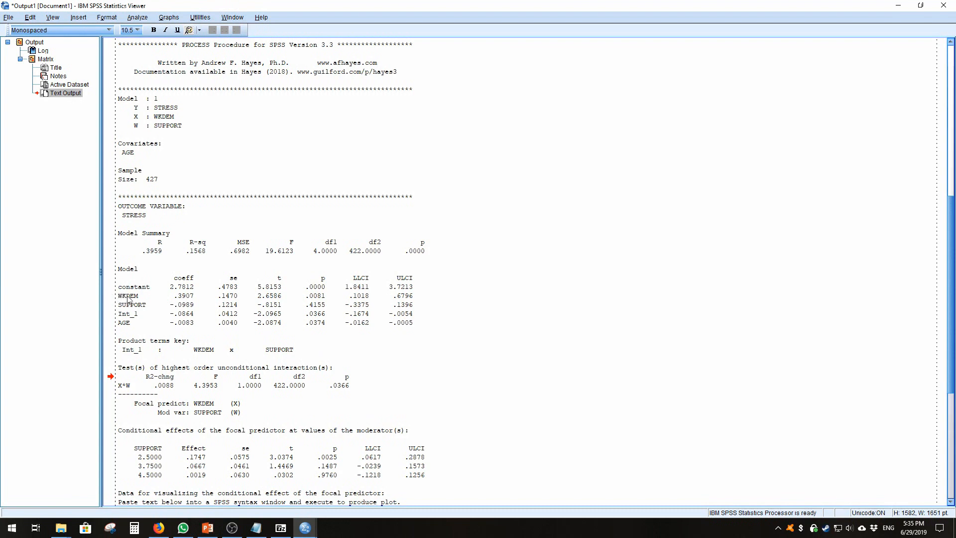
{"action": "left_click_drag", "start_coordinate": [118, 296], "coordinate": [453, 295]}
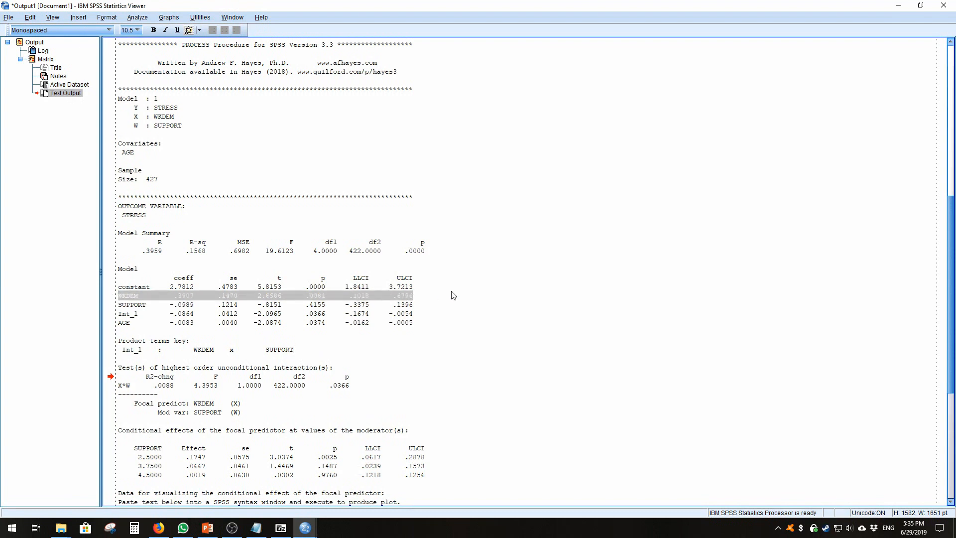
{"action": "left_click", "coordinate": [198, 288]}
{"action": "left_click_drag", "start_coordinate": [174, 277], "coordinate": [197, 282]}
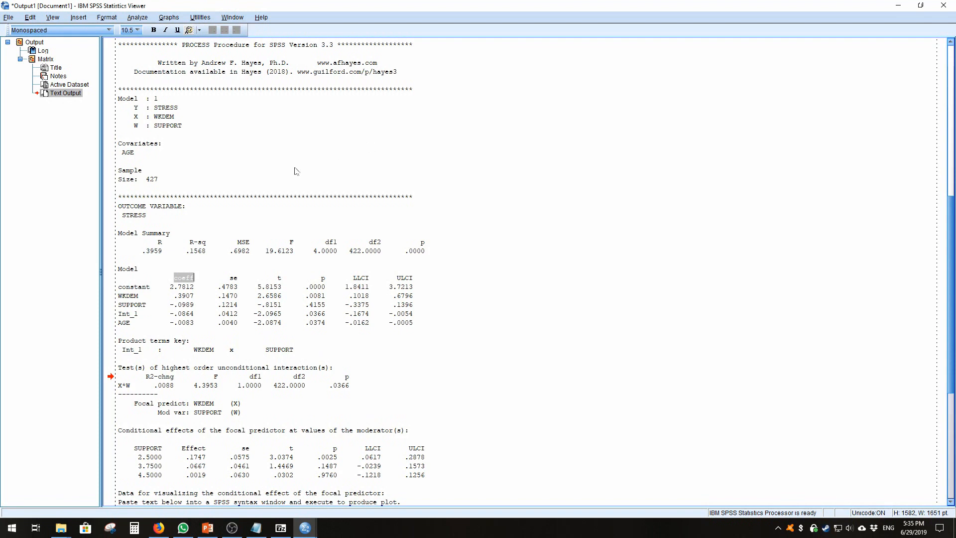
{"action": "left_click", "coordinate": [174, 296]}
{"action": "left_click_drag", "start_coordinate": [122, 298], "coordinate": [322, 296]}
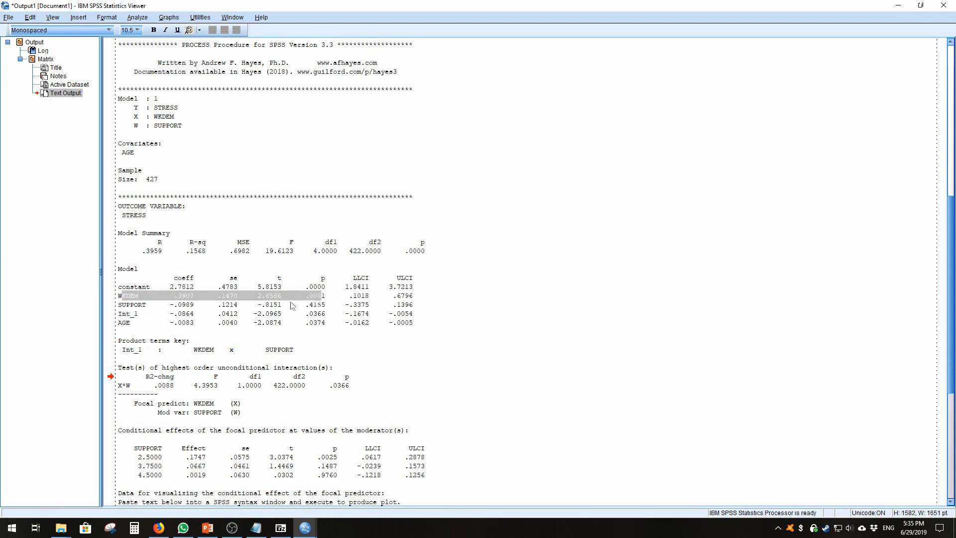
{"action": "left_click_drag", "start_coordinate": [131, 307], "coordinate": [332, 311]}
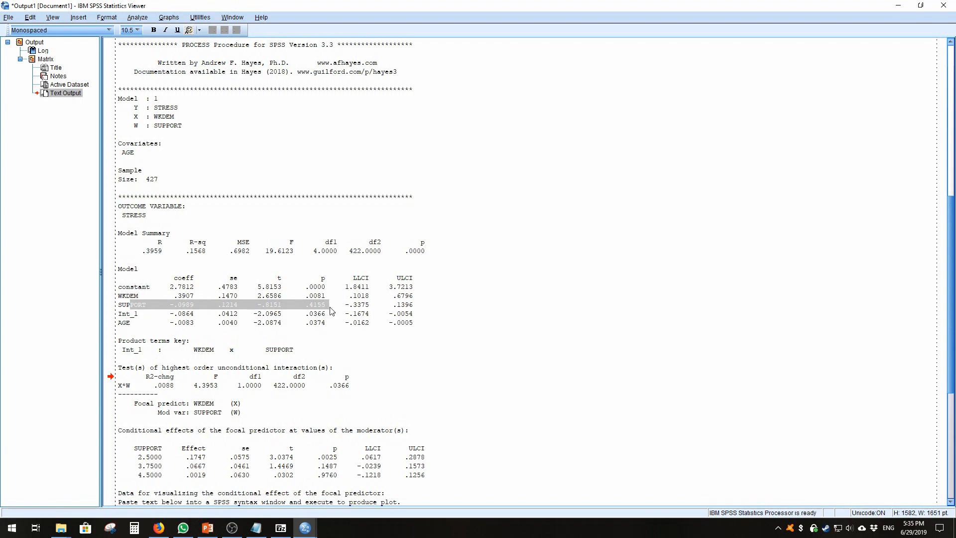
{"action": "left_click_drag", "start_coordinate": [122, 323], "coordinate": [332, 329]}
{"action": "left_click", "coordinate": [323, 337]}
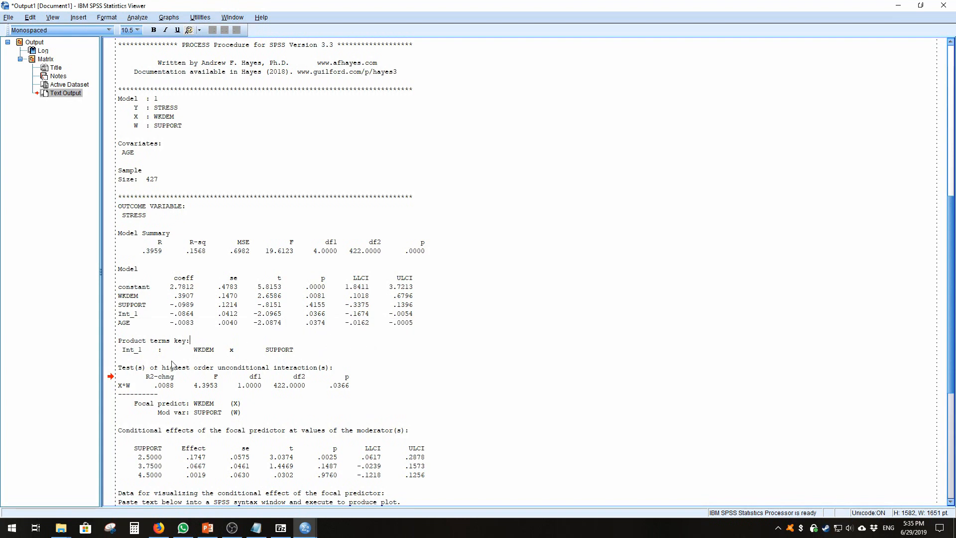
{"action": "left_click", "coordinate": [115, 295]}
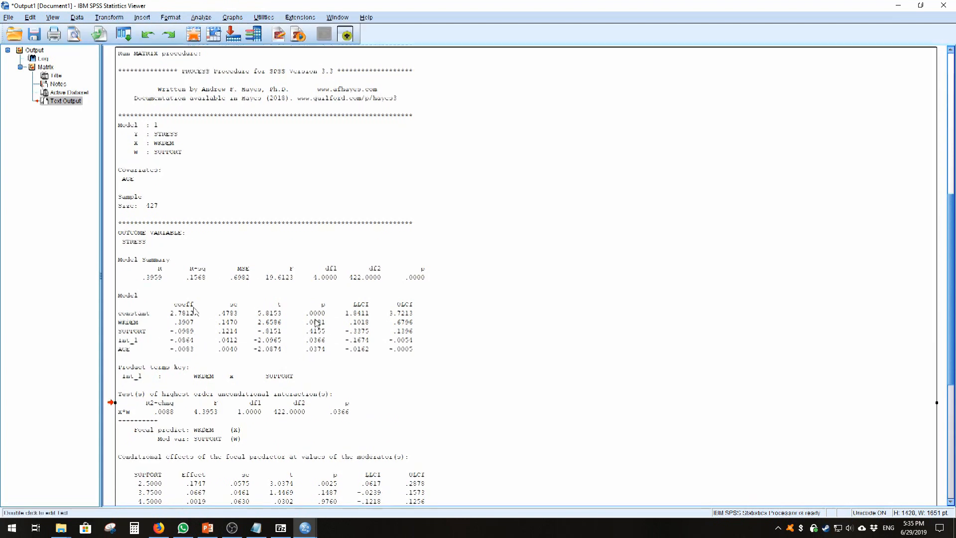
Examine the Int_1 interaction row and its confidence interval in the Model coefficients table.
{"action": "scroll", "coordinate": [305, 334], "scroll_direction": "down", "scroll_amount": 1}
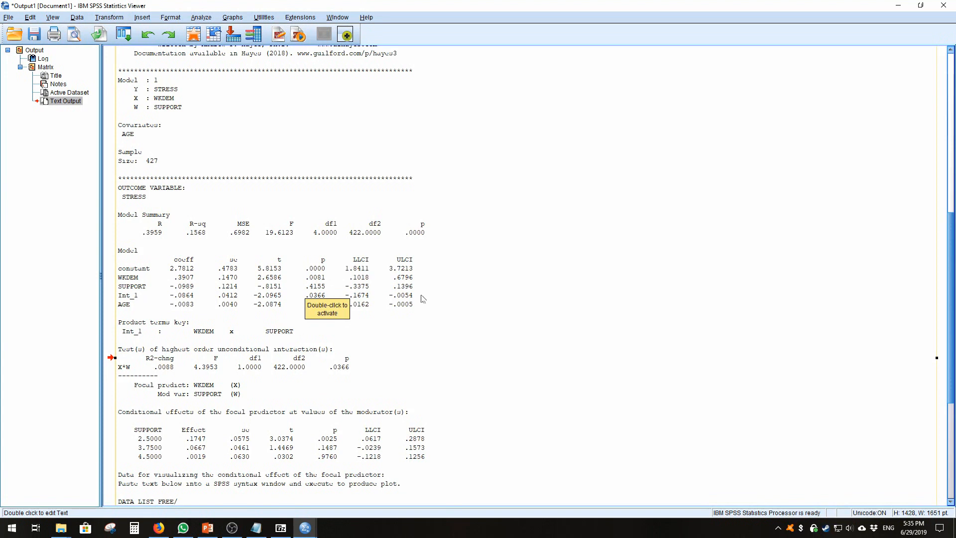
{"action": "scroll", "coordinate": [288, 334], "scroll_direction": "up", "scroll_amount": 1}
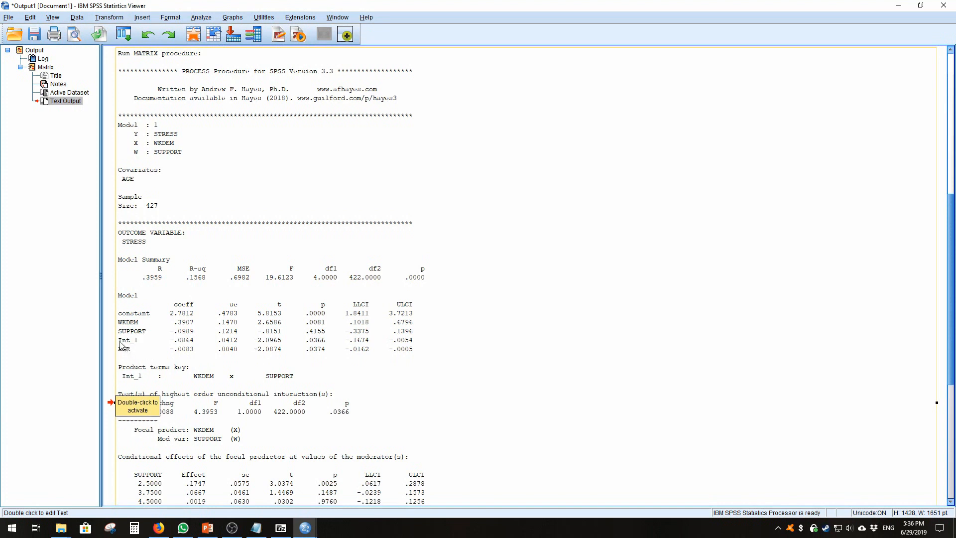
{"action": "left_click_drag", "start_coordinate": [121, 343], "coordinate": [130, 342]}
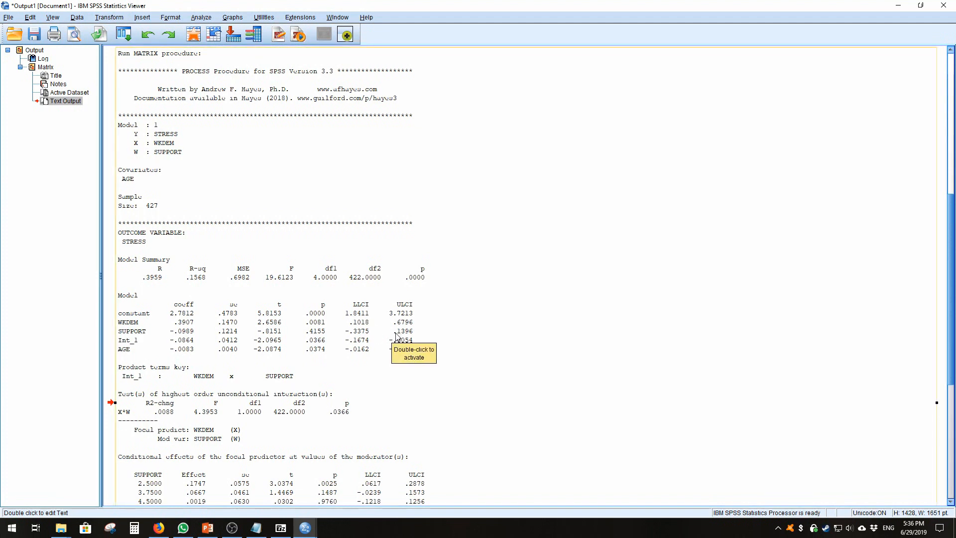
Examine the conditional effects of WKDEM at the SUPPORT values and the plot data listed below them.
{"action": "scroll", "coordinate": [397, 336], "scroll_direction": "down", "scroll_amount": 6}
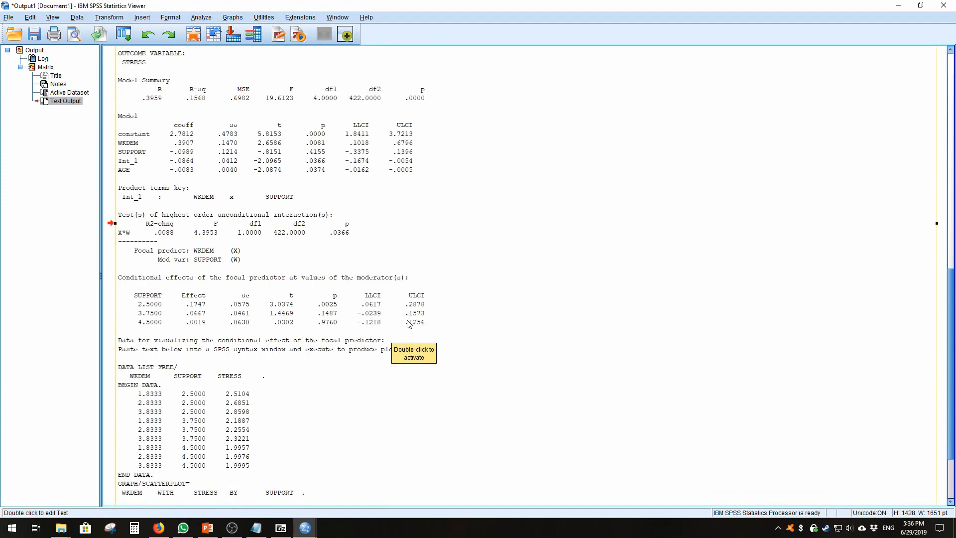
{"action": "scroll", "coordinate": [394, 331], "scroll_direction": "up", "scroll_amount": 10}
{"action": "scroll", "coordinate": [376, 338], "scroll_direction": "down", "scroll_amount": 10}
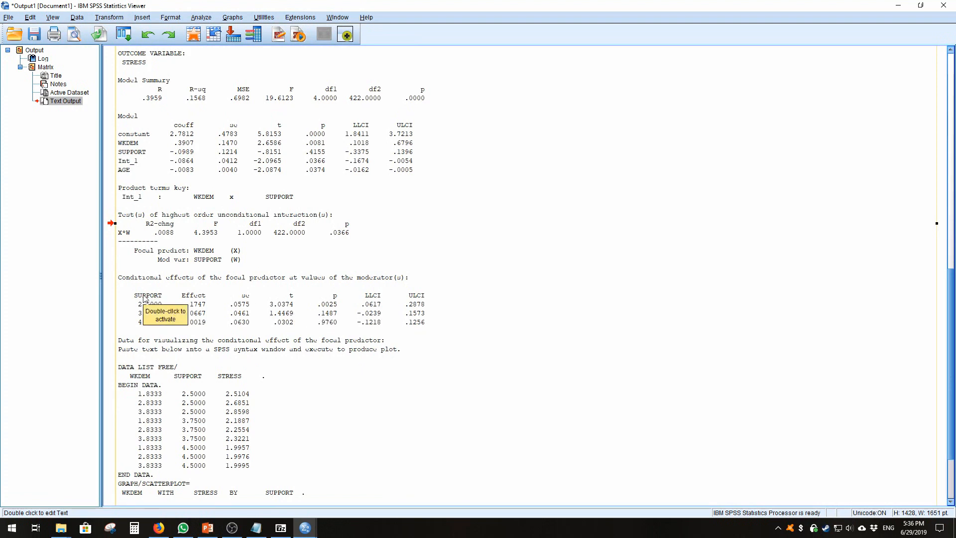
{"action": "scroll", "coordinate": [637, 432], "scroll_direction": "up", "scroll_amount": 5}
{"action": "scroll", "coordinate": [600, 417], "scroll_direction": "down", "scroll_amount": 3}
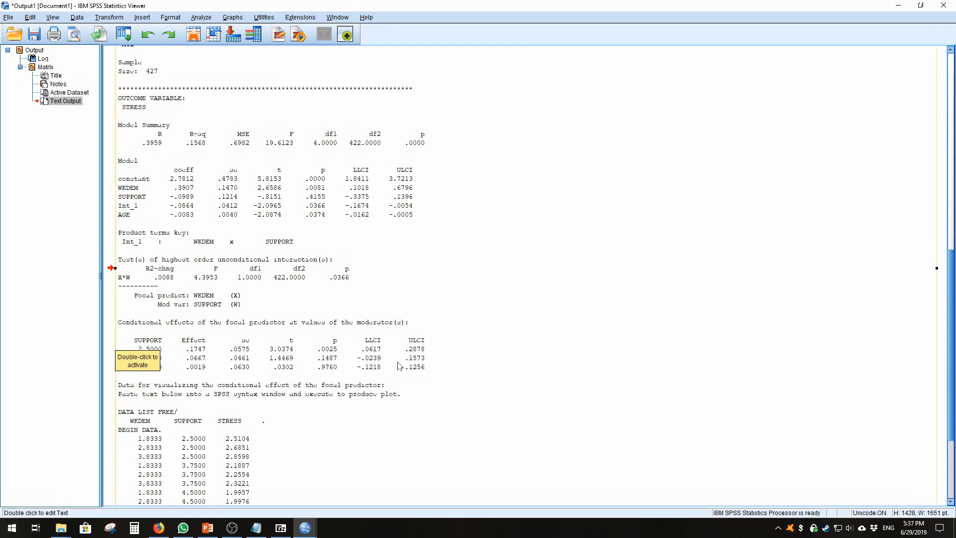
{"action": "scroll", "coordinate": [514, 363], "scroll_direction": "up", "scroll_amount": 2}
{"action": "scroll", "coordinate": [509, 352], "scroll_direction": "down", "scroll_amount": 7}
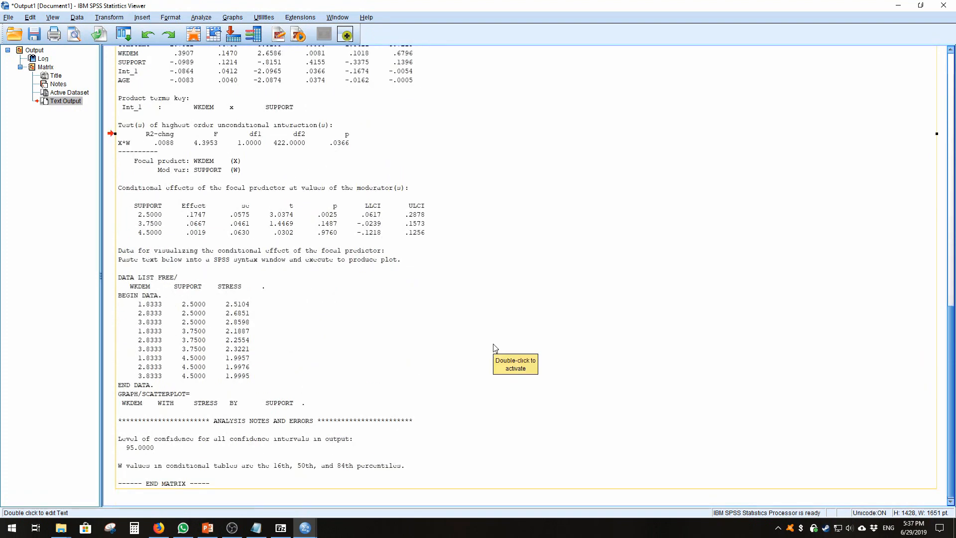
Copy the plot syntax in the Matrix text output, from DATA LIST FREE/ through the GRAPH/SCATTERPLOT command.
{"action": "double_click", "coordinate": [132, 289]}
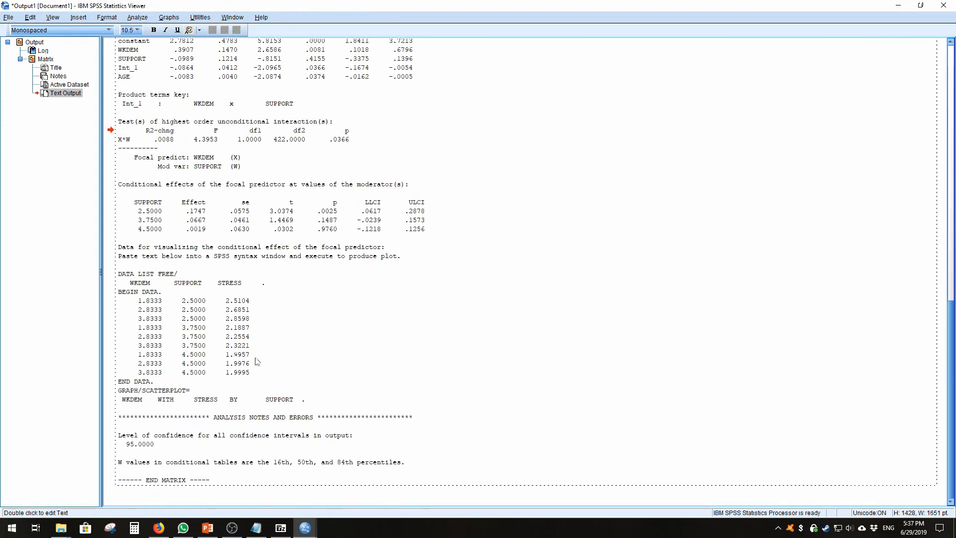
{"action": "left_click_drag", "start_coordinate": [313, 400], "coordinate": [113, 273]}
{"action": "right_click", "coordinate": [164, 324]}
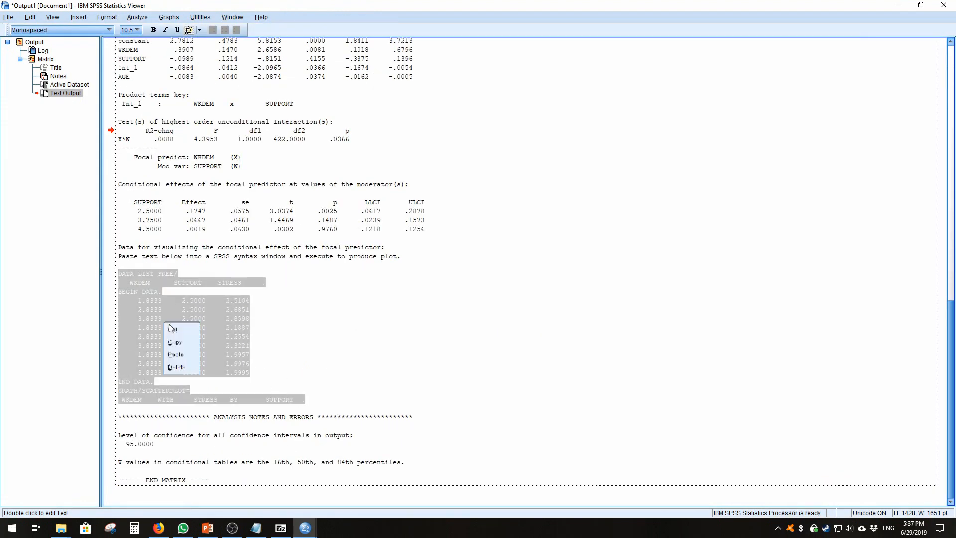
{"action": "left_click", "coordinate": [175, 341]}
{"action": "left_click", "coordinate": [328, 363]}
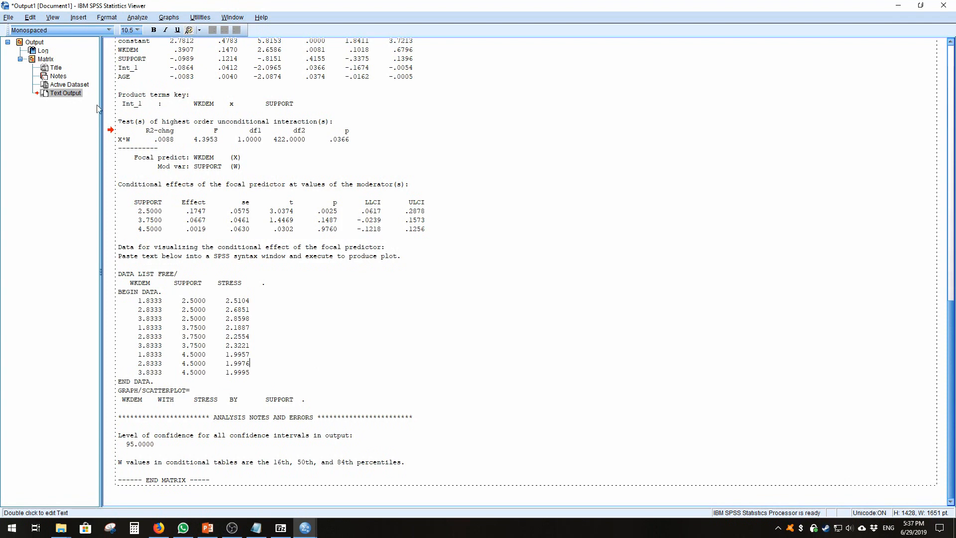
{"action": "left_click_drag", "start_coordinate": [312, 400], "coordinate": [118, 272]}
{"action": "right_click", "coordinate": [139, 292]}
{"action": "left_click", "coordinate": [152, 311]}
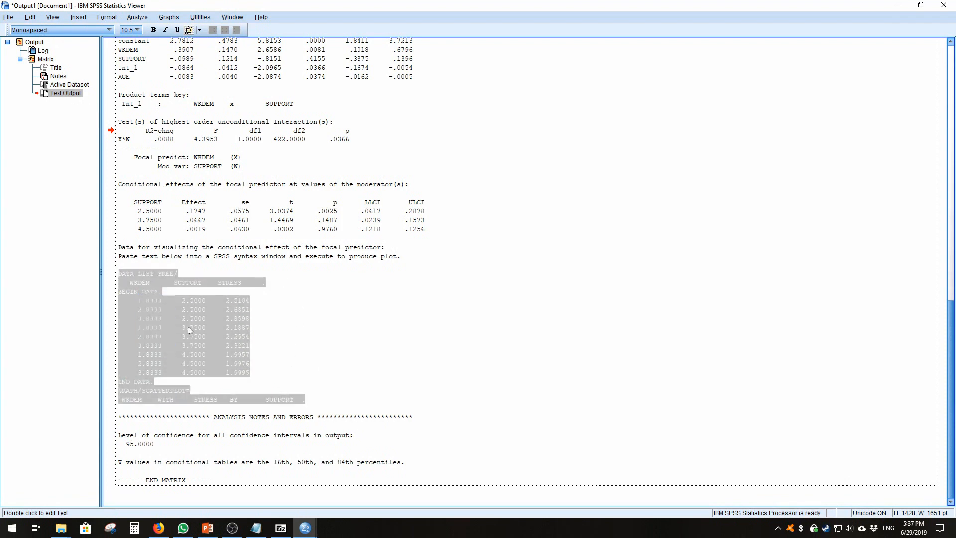
Create a new syntax document, paste the copied plot code into it and run all of it.
{"action": "left_click", "coordinate": [7, 19]}
{"action": "mouse_move", "coordinate": [24, 31]}
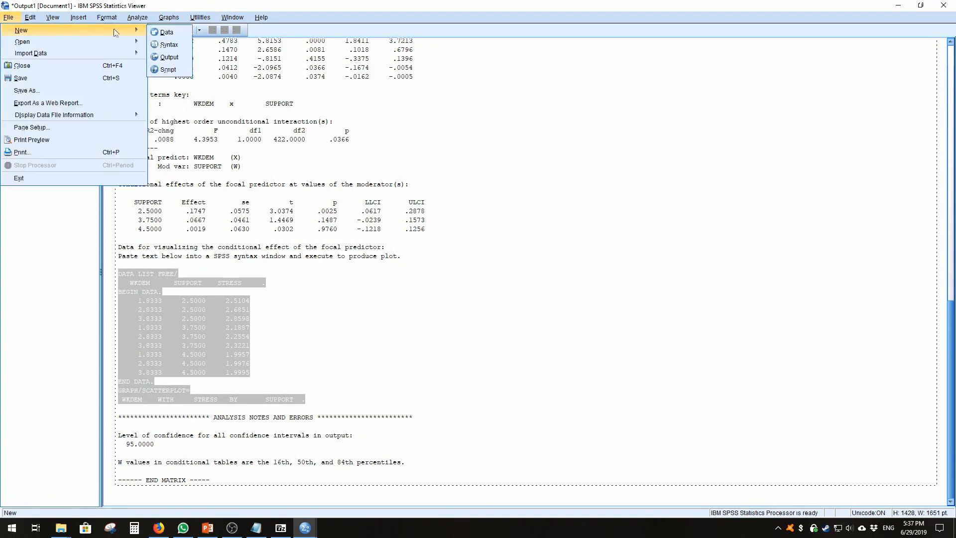
{"action": "left_click", "coordinate": [167, 42]}
{"action": "key", "text": "ctrl+v"}
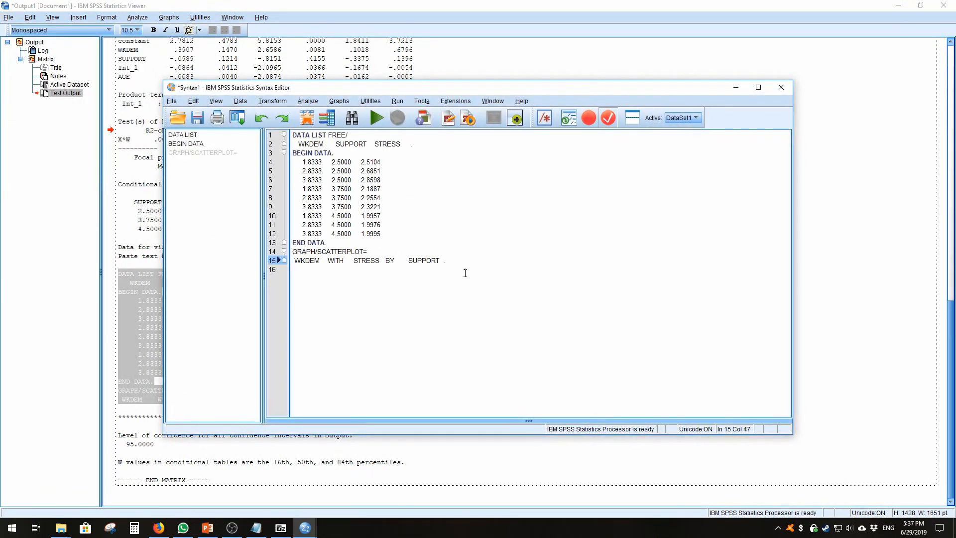
{"action": "key", "text": "ctrl+a"}
{"action": "left_click", "coordinate": [377, 119]}
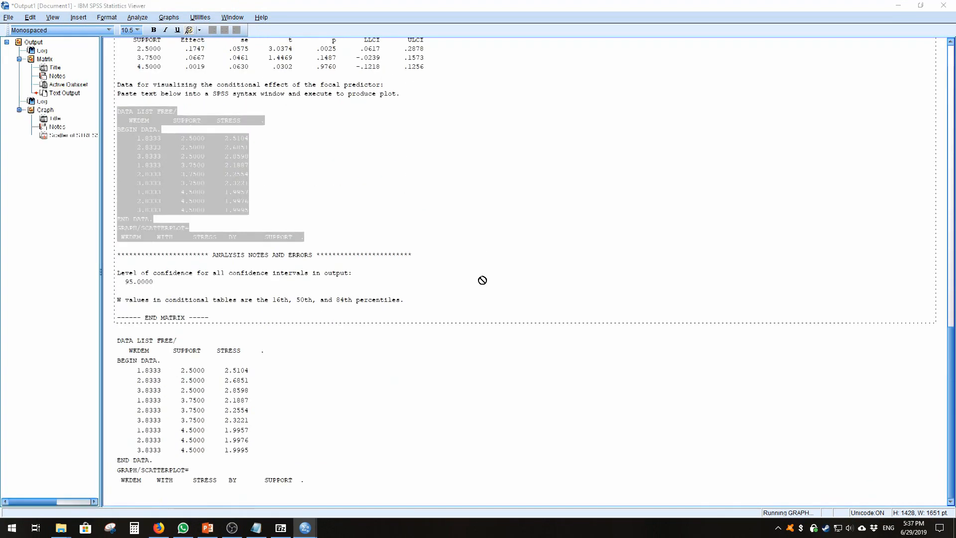
Inspect the WKDEM, SUPPORT and STRESS cases in the newly generated dataset and return to the scatterplot in the output.
{"action": "mouse_move", "coordinate": [306, 528]}
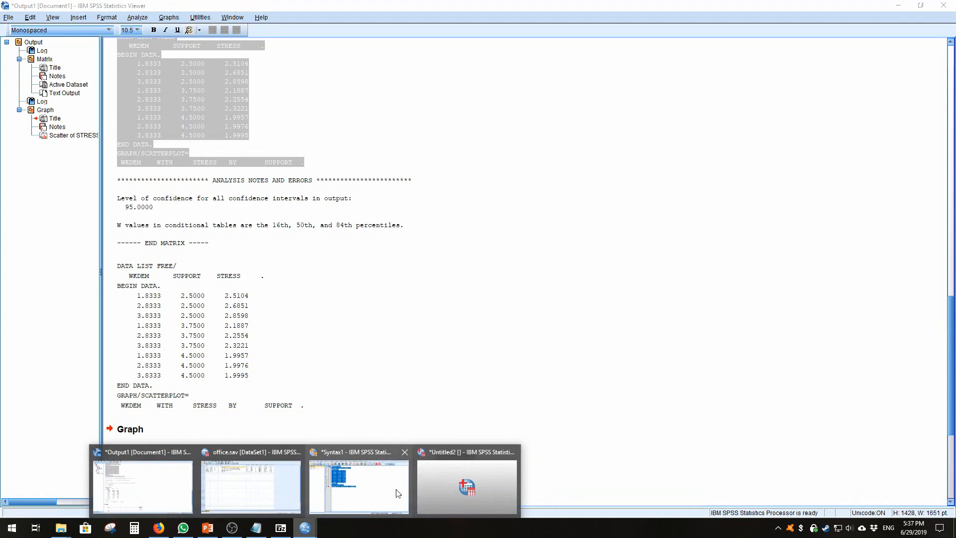
{"action": "left_click", "coordinate": [390, 489]}
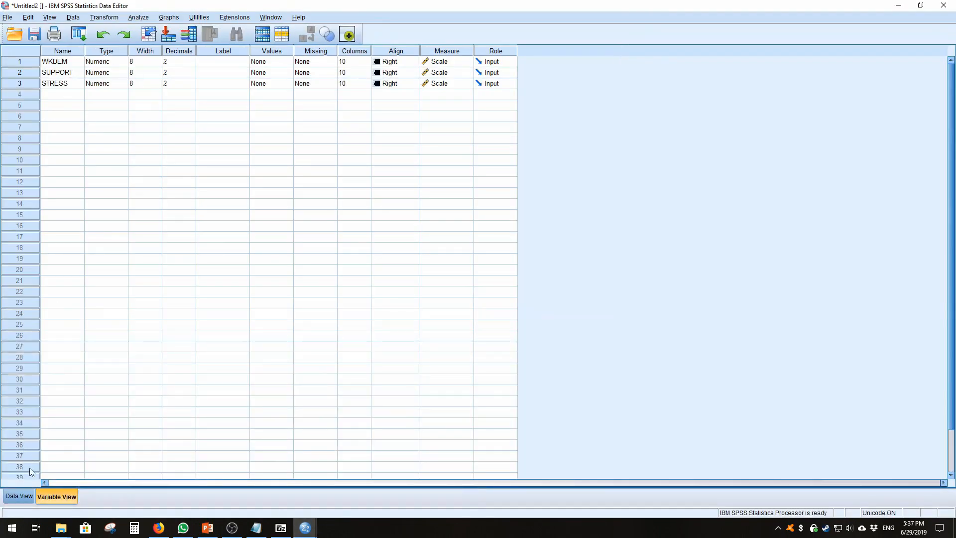
{"action": "left_click", "coordinate": [18, 497]}
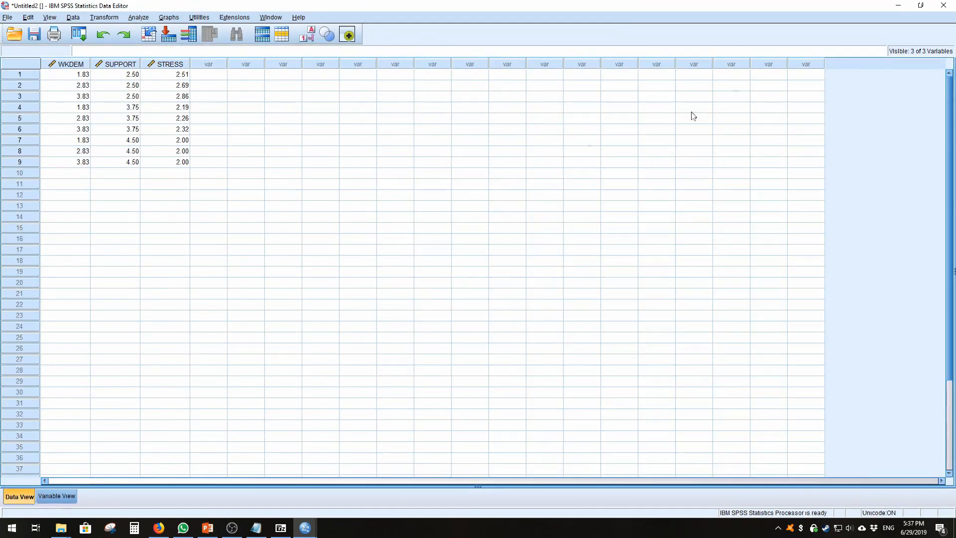
{"action": "left_click", "coordinate": [920, 5]}
{"action": "left_click", "coordinate": [905, 7]}
{"action": "scroll", "coordinate": [655, 223], "scroll_direction": "down", "scroll_amount": 8}
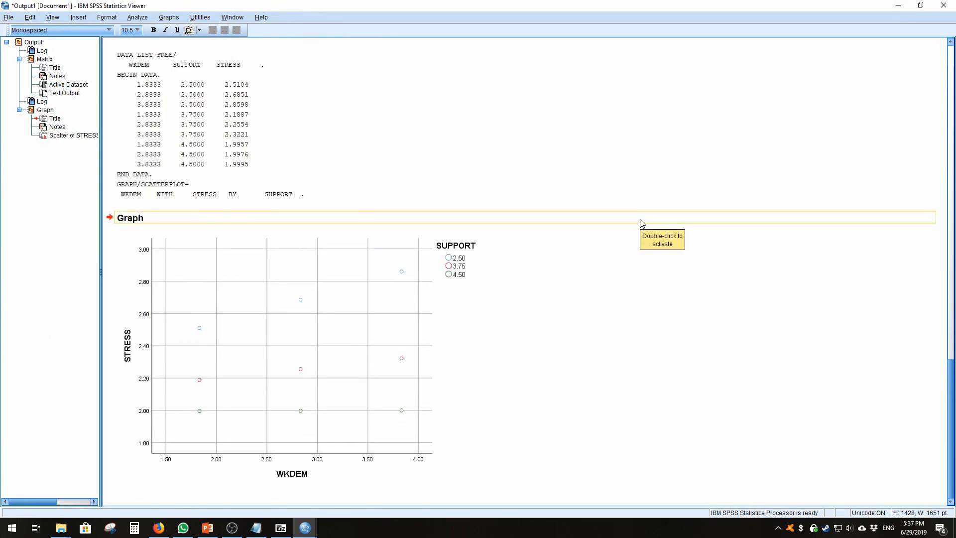
Open the STRESS by WKDEM scatterplot for editing, add interpolation lines through the SUPPORT groups' points, and close the chart editor.
{"action": "left_click", "coordinate": [397, 336]}
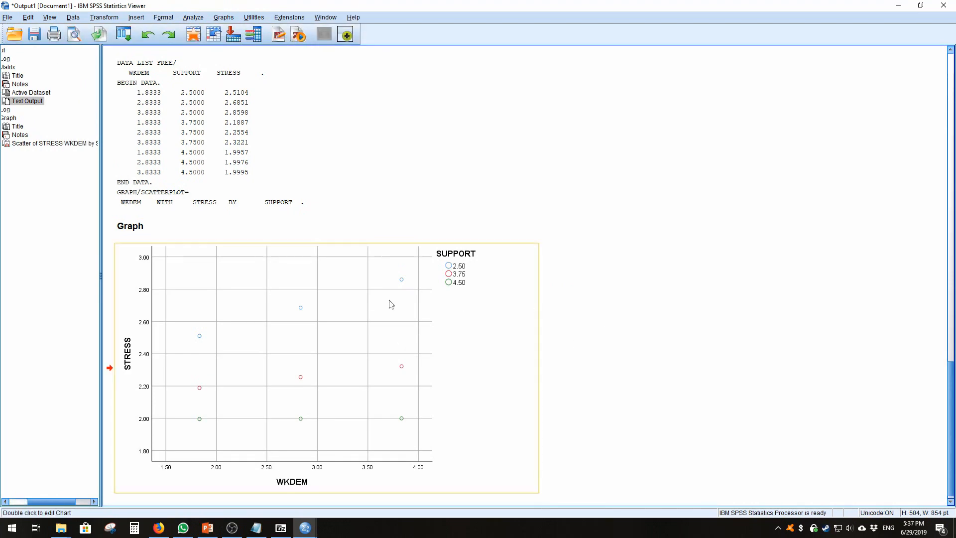
{"action": "left_click", "coordinate": [395, 367]}
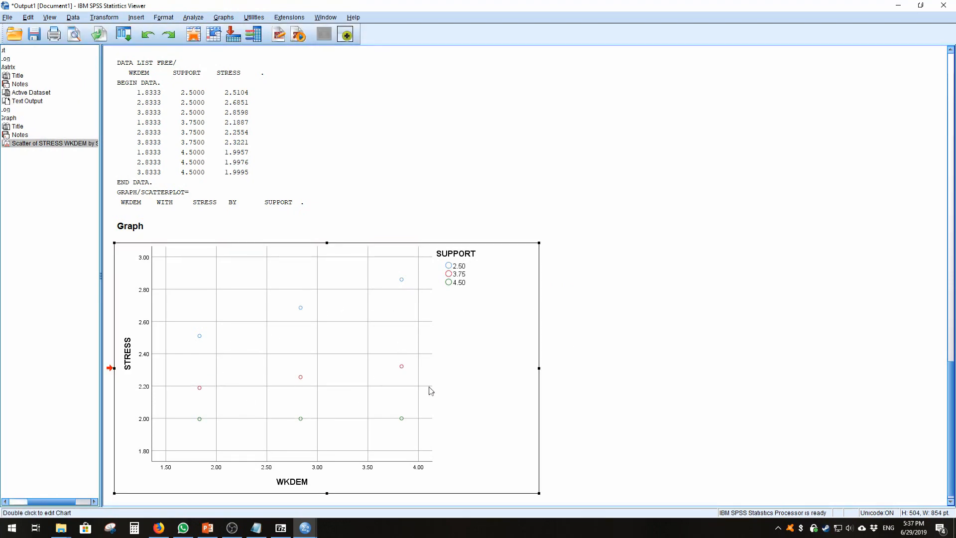
{"action": "double_click", "coordinate": [423, 375]}
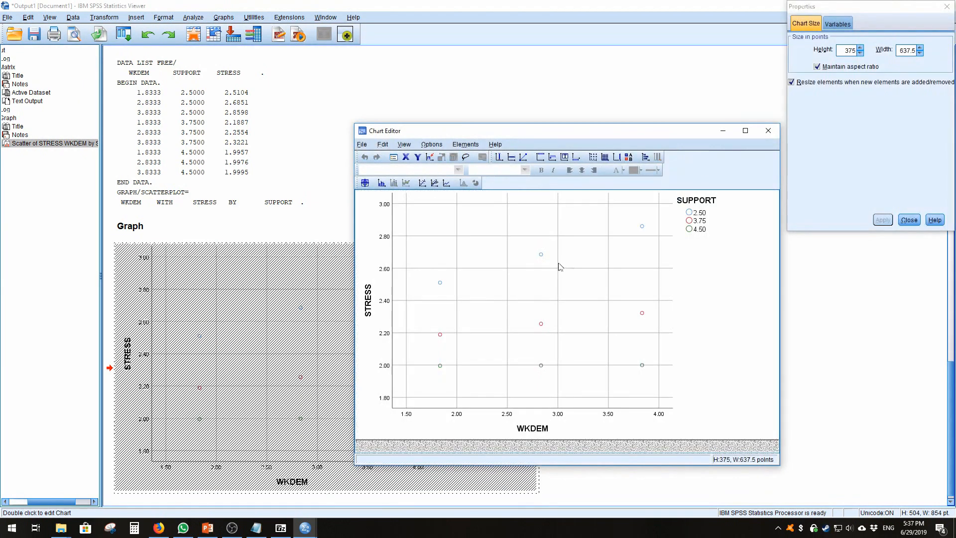
{"action": "left_click", "coordinate": [643, 226]}
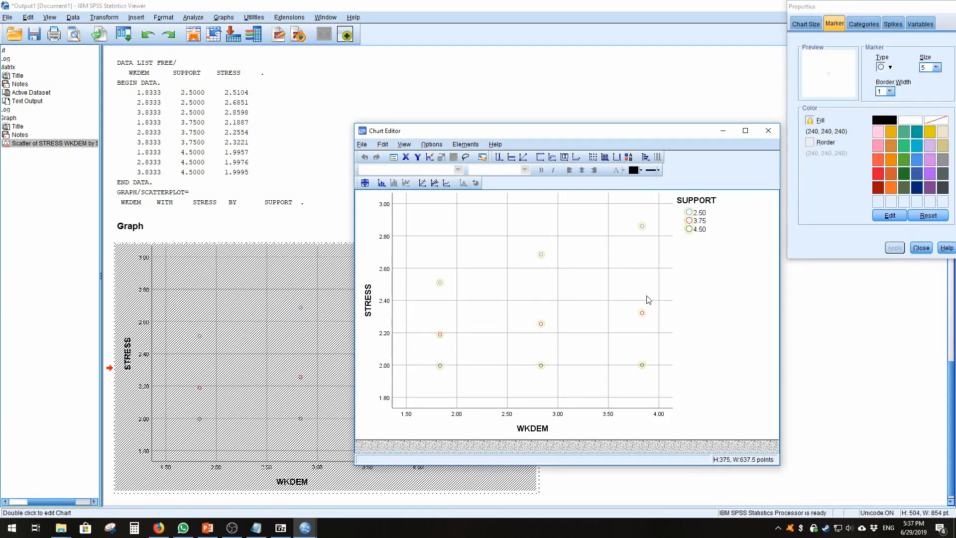
{"action": "left_click", "coordinate": [466, 145]}
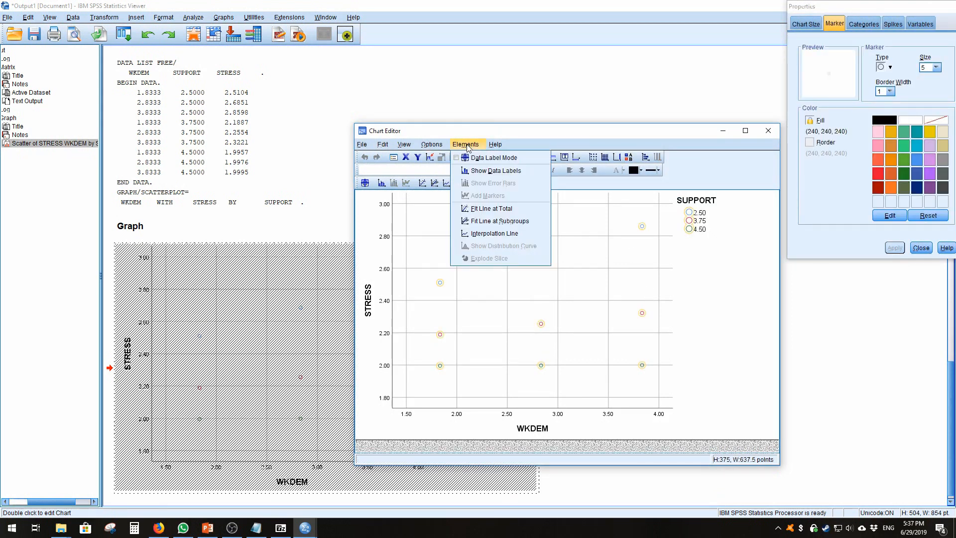
{"action": "left_click", "coordinate": [516, 233]}
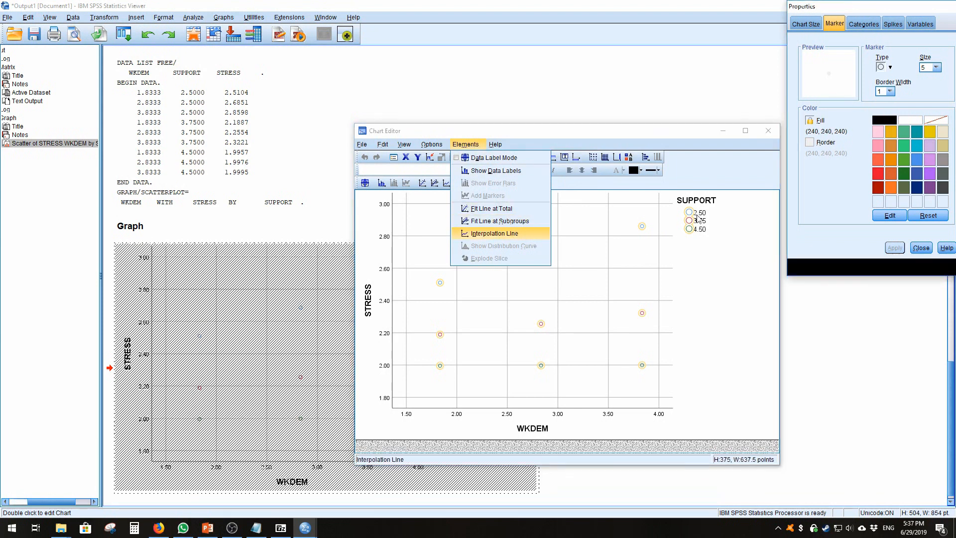
{"action": "left_click", "coordinate": [733, 297]}
{"action": "left_click", "coordinate": [768, 130]}
{"action": "left_click", "coordinate": [710, 256]}
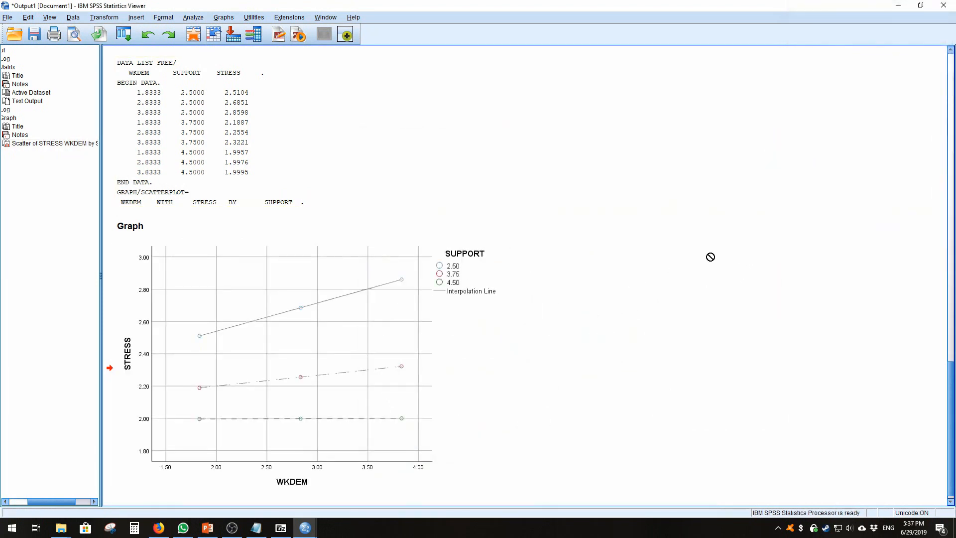
Examine the SUPPORT lines in the interaction plot and compare them with the conditional effects of WKDEM in the Matrix output.
{"action": "scroll", "coordinate": [612, 342], "scroll_direction": "down", "scroll_amount": 1}
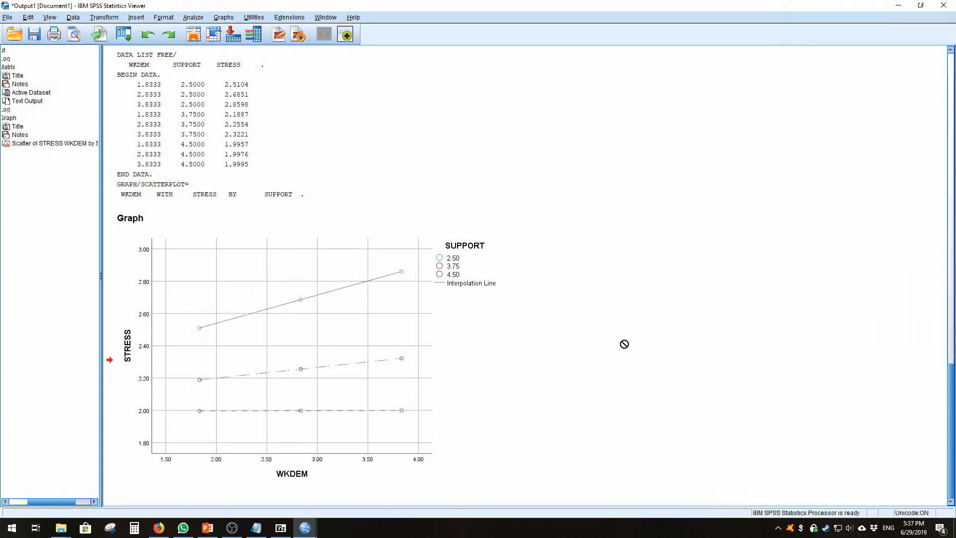
{"action": "left_click", "coordinate": [475, 278]}
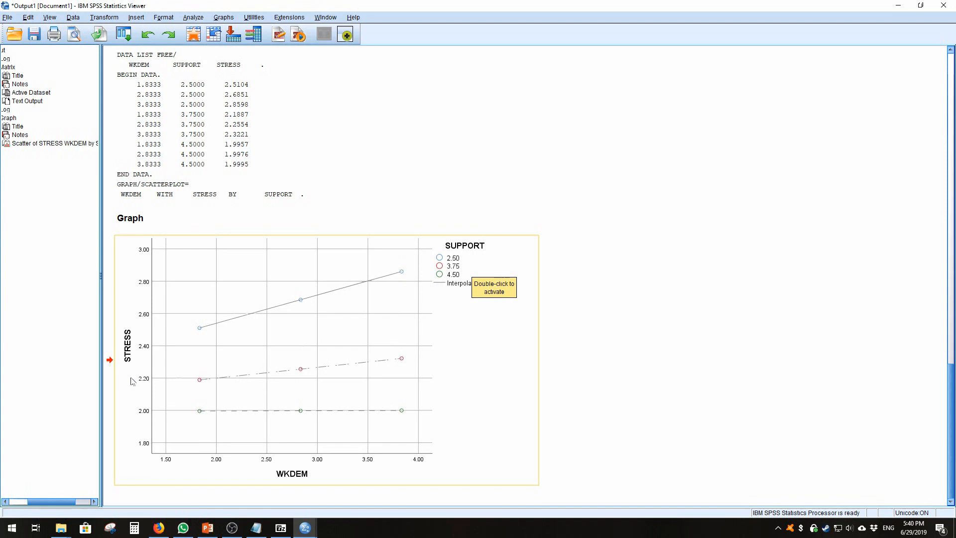
{"action": "left_click", "coordinate": [656, 337]}
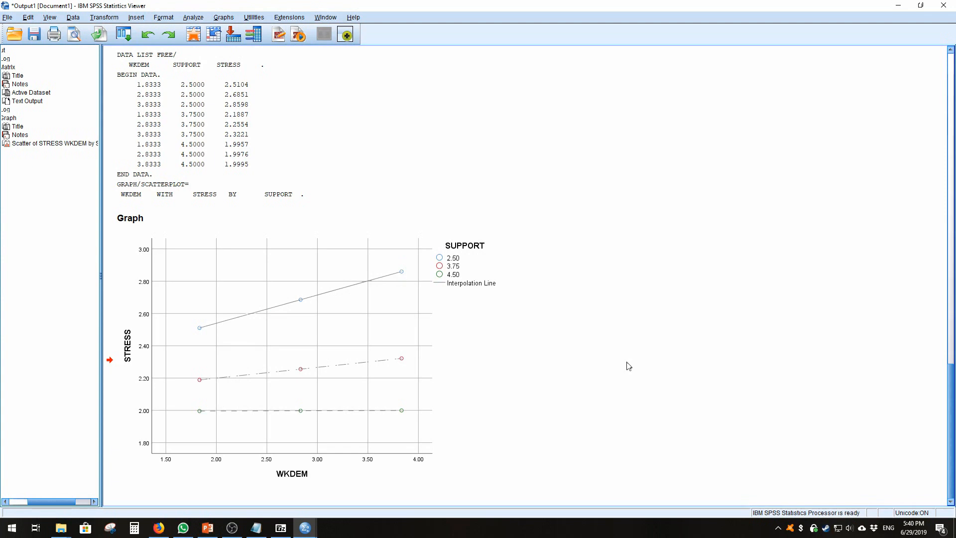
{"action": "scroll", "coordinate": [597, 341], "scroll_direction": "up", "scroll_amount": 15}
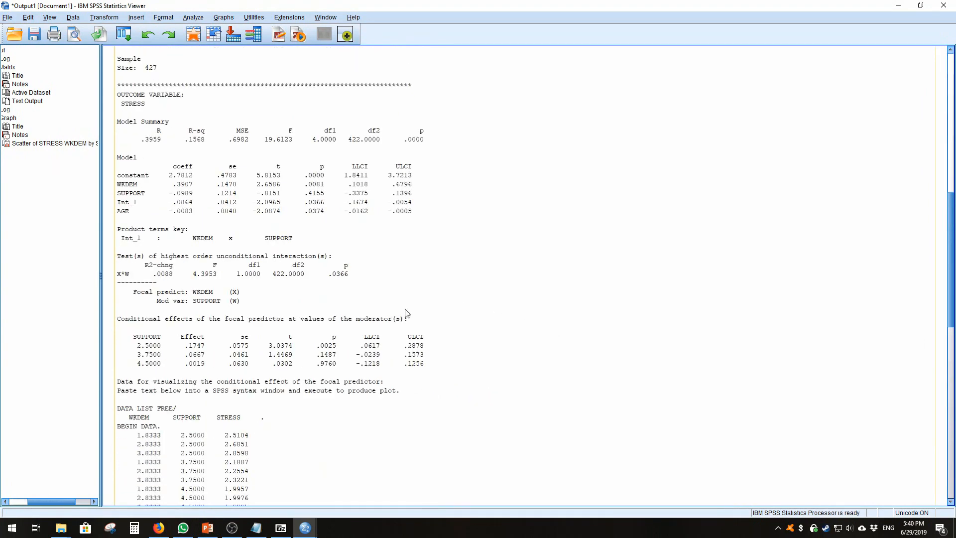
{"action": "scroll", "coordinate": [326, 319], "scroll_direction": "down", "scroll_amount": 20}
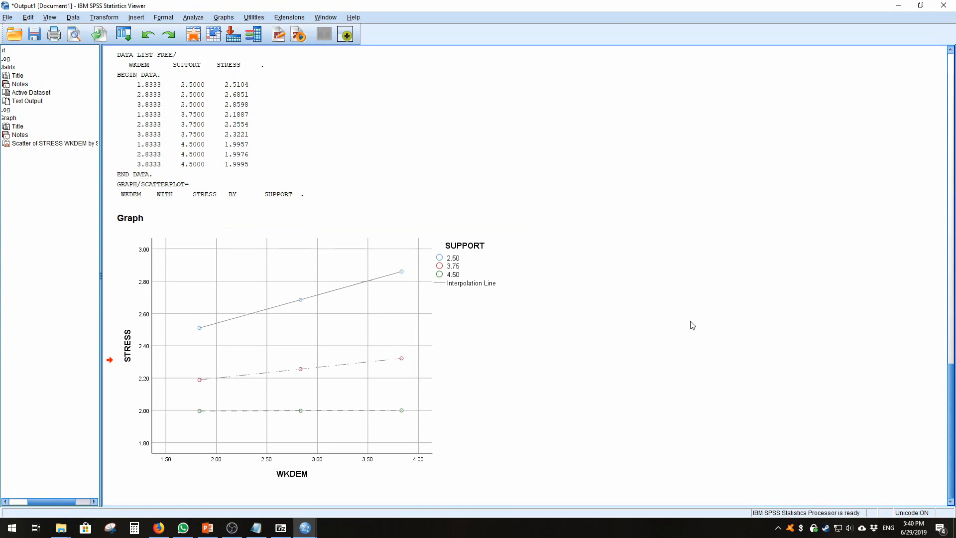
{"action": "scroll", "coordinate": [691, 325], "scroll_direction": "up", "scroll_amount": 5}
{"action": "scroll", "coordinate": [689, 324], "scroll_direction": "down", "scroll_amount": 5}
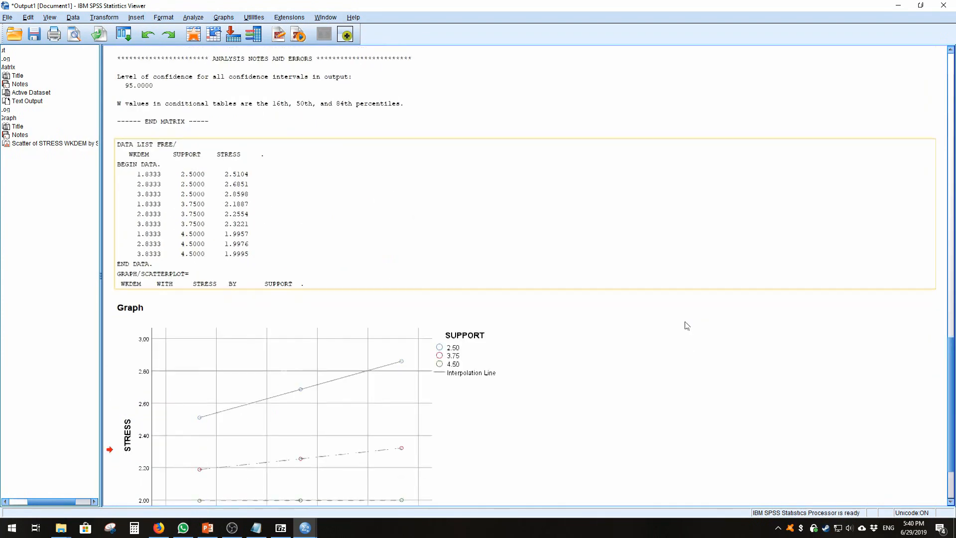